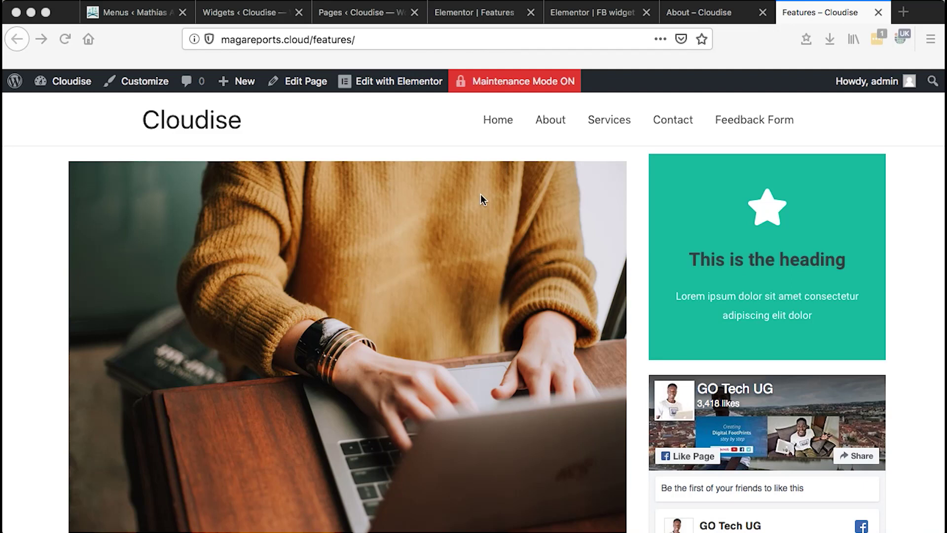
Step: Scroll up and down through the current site page to look over its content
scroll(615, 333, down, 5)
scroll(615, 333, down, 1)
scroll(615, 334, down, 3)
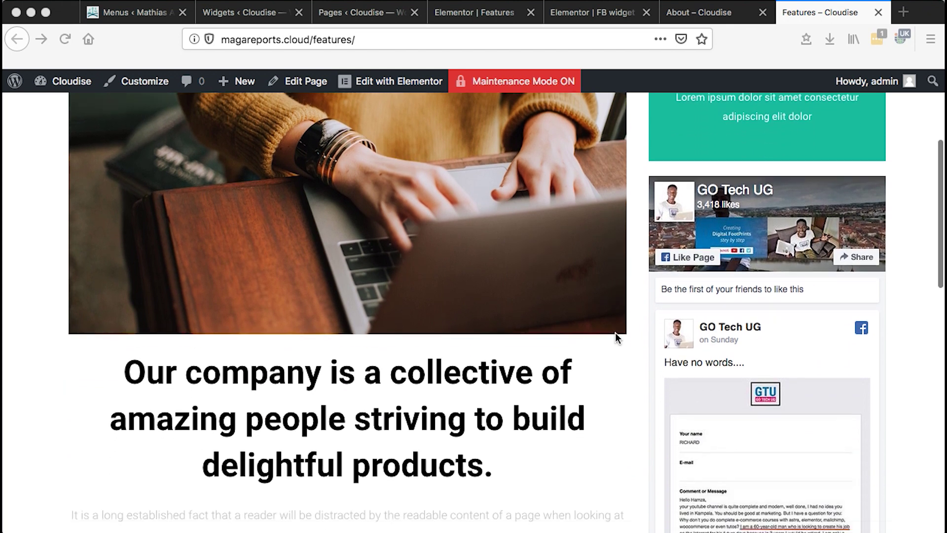
scroll(615, 333, down, 2)
scroll(745, 343, down, 5)
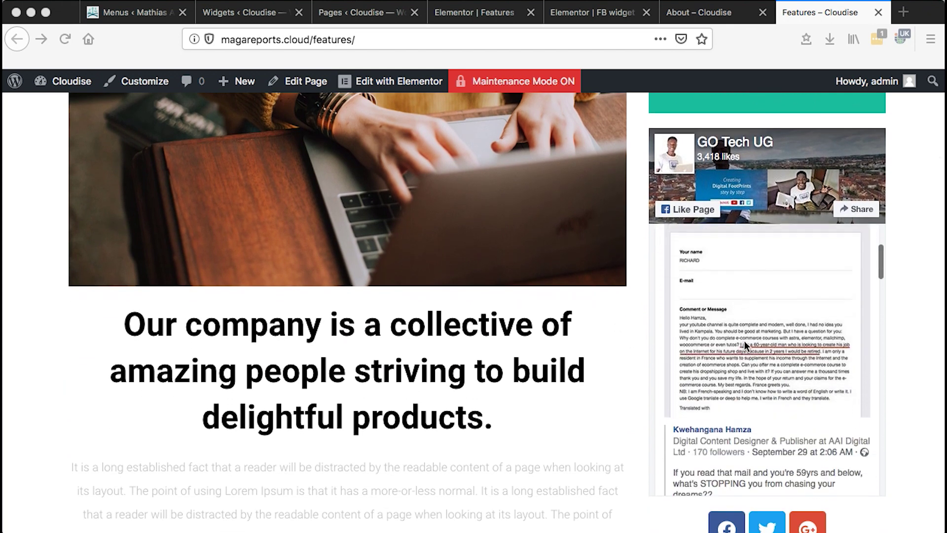
scroll(746, 345, down, 2)
scroll(762, 283, up, 1)
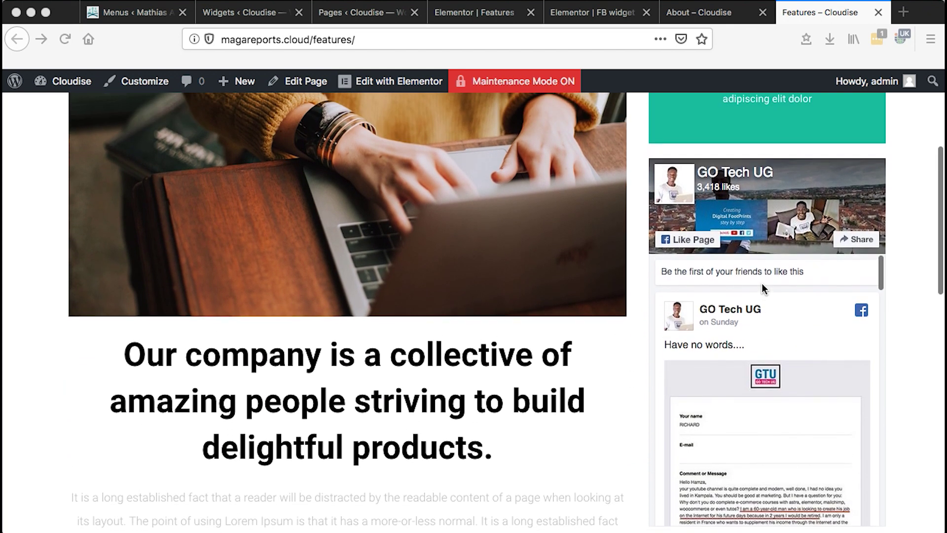
scroll(762, 283, up, 2)
scroll(761, 283, up, 2)
scroll(762, 283, down, 5)
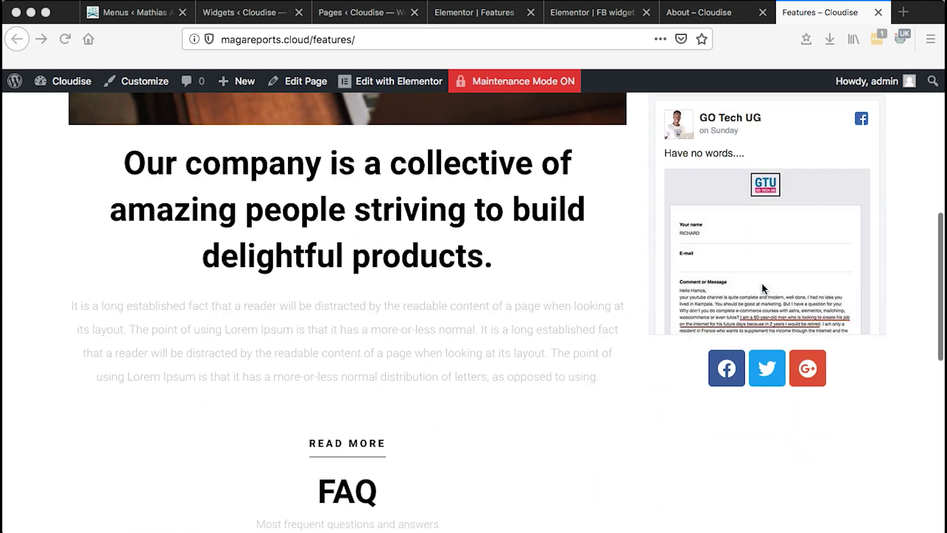
scroll(762, 283, down, 2)
scroll(762, 283, down, 1)
scroll(762, 283, down, 1)
scroll(762, 284, down, 2)
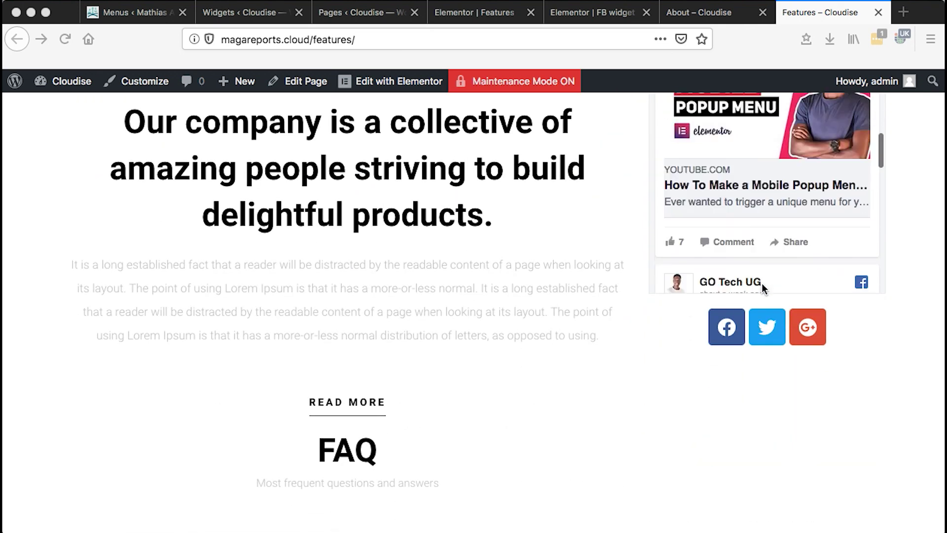
scroll(762, 284, down, 1)
scroll(718, 339, up, 4)
scroll(685, 368, down, 2)
scroll(718, 345, down, 2)
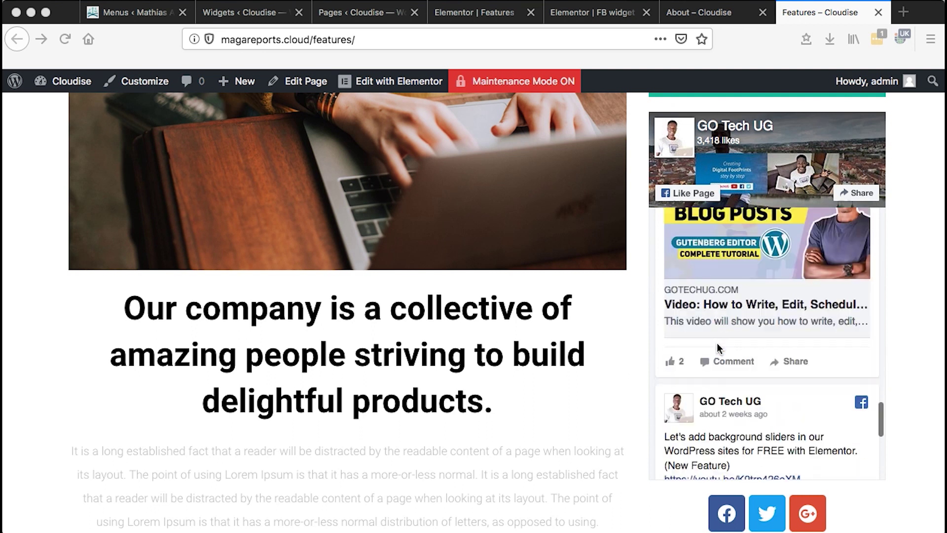
scroll(718, 345, down, 2)
scroll(718, 344, down, 1)
scroll(718, 345, down, 5)
scroll(718, 343, up, 10)
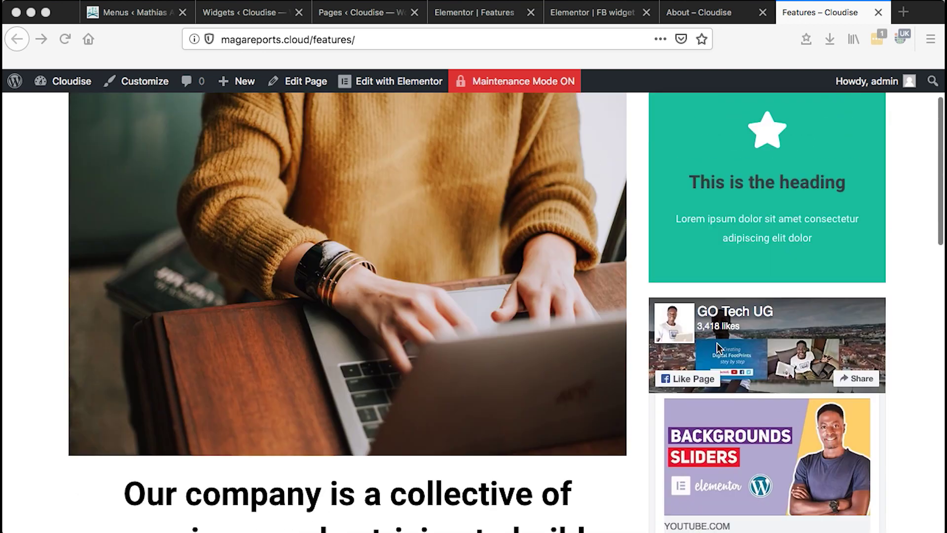
Step: Check the About page's Follow Us On Facebook sidebar feed, then go to the Pages list
click(685, 15)
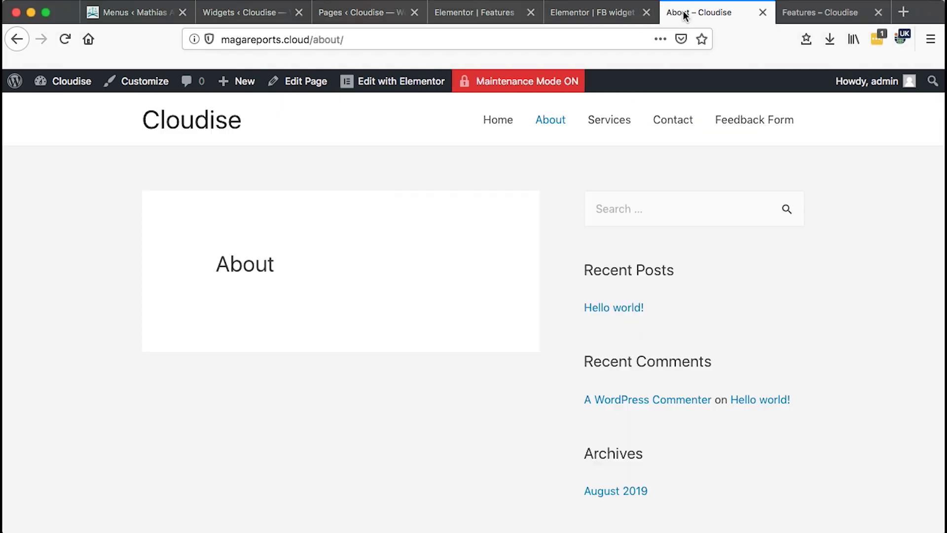
scroll(631, 273, down, 10)
scroll(631, 274, down, 4)
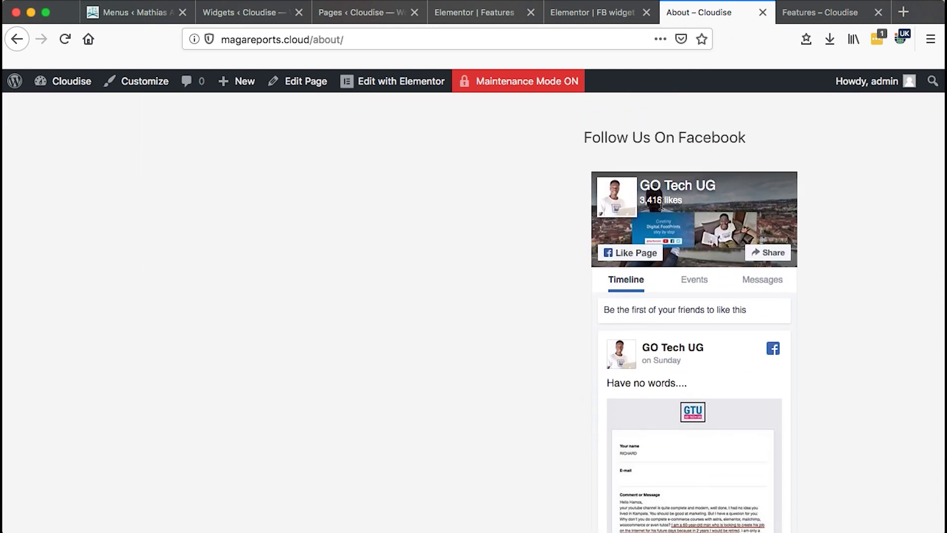
scroll(846, 296, up, 1)
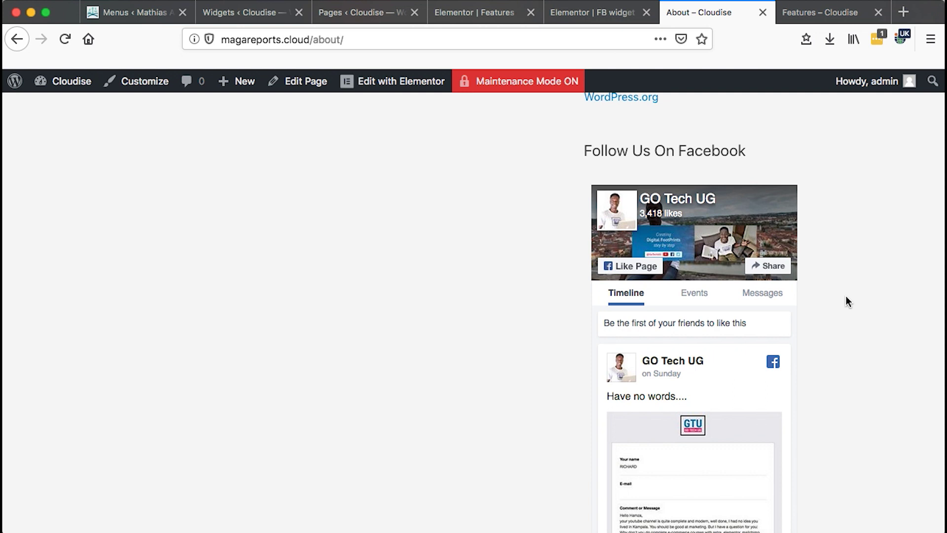
scroll(846, 301, down, 5)
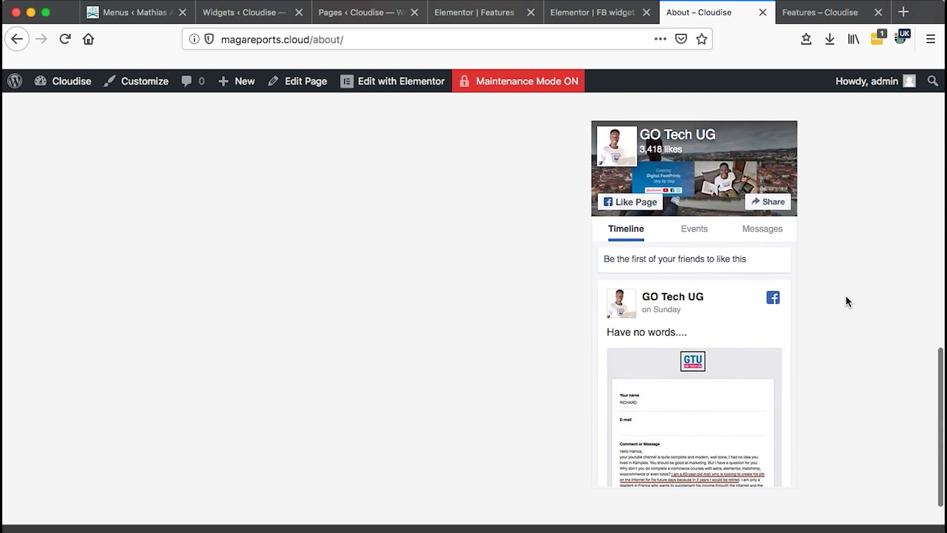
scroll(846, 301, up, 1)
scroll(847, 301, up, 1)
scroll(847, 301, up, 10)
scroll(847, 302, up, 1)
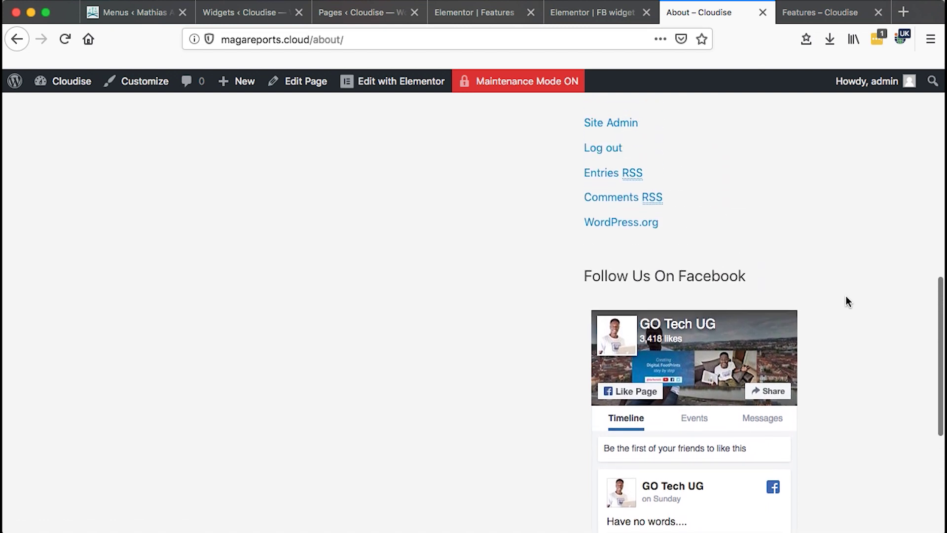
scroll(847, 301, up, 5)
click(368, 12)
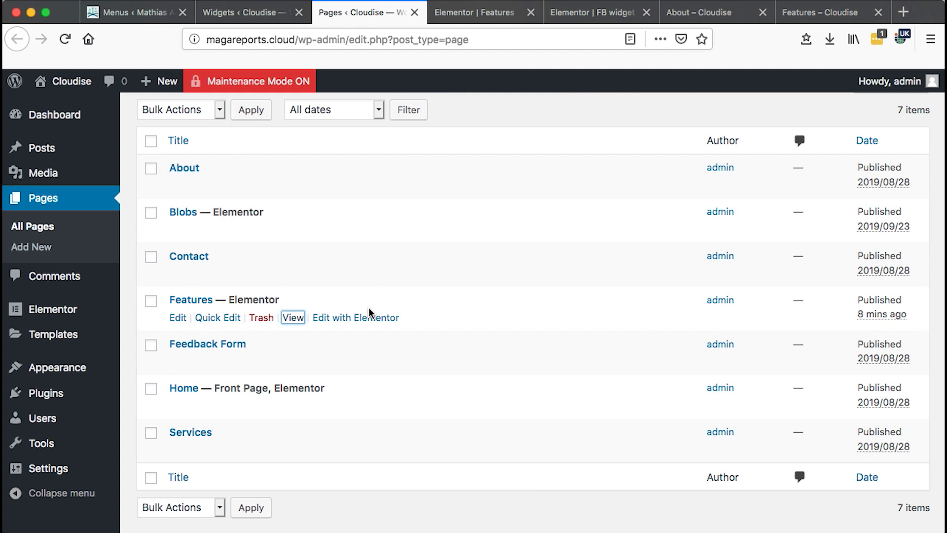
mouse_move(397, 265)
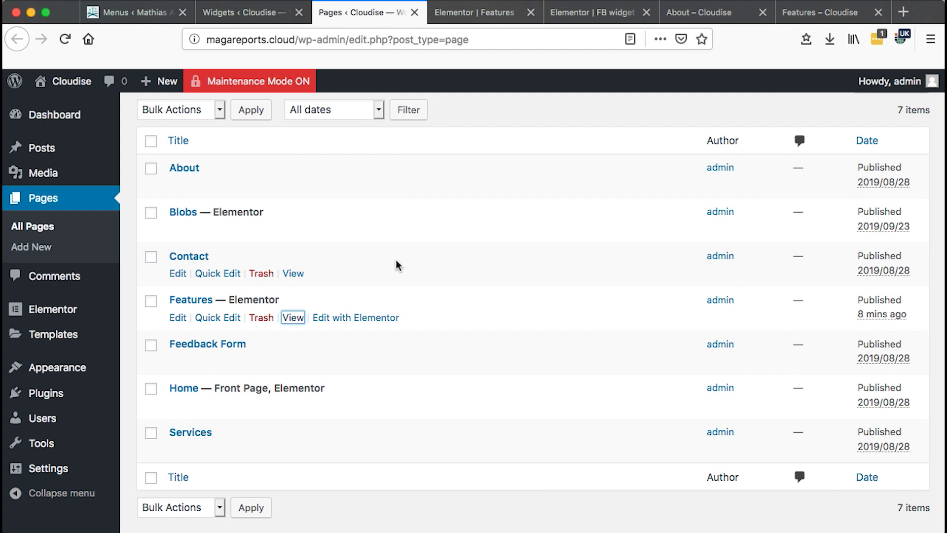
Step: Go to Appearance > Widgets, where the Main Sidebar holds the Elementor Library widget
scroll(399, 265, up, 3)
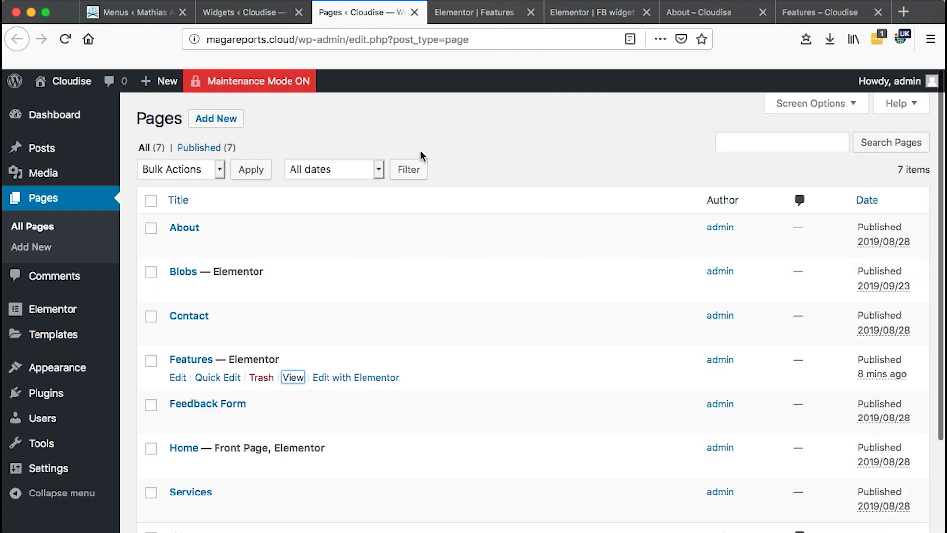
scroll(420, 156, down, 1)
scroll(419, 156, up, 1)
mouse_move(58, 368)
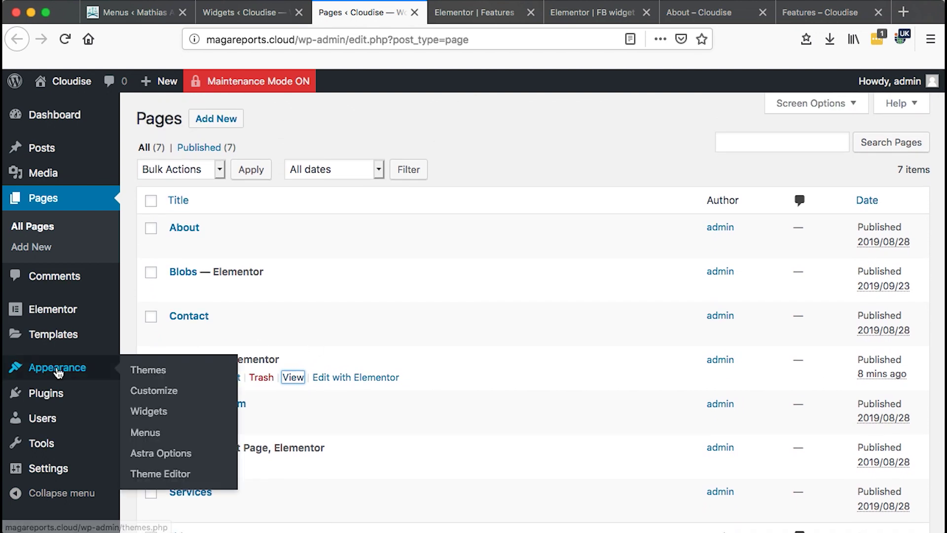
click(146, 412)
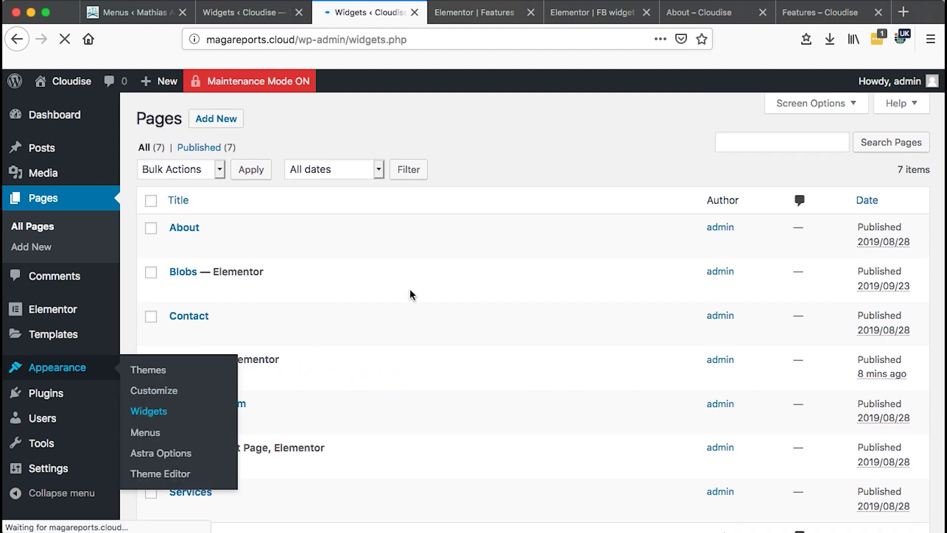
scroll(540, 268, down, 1)
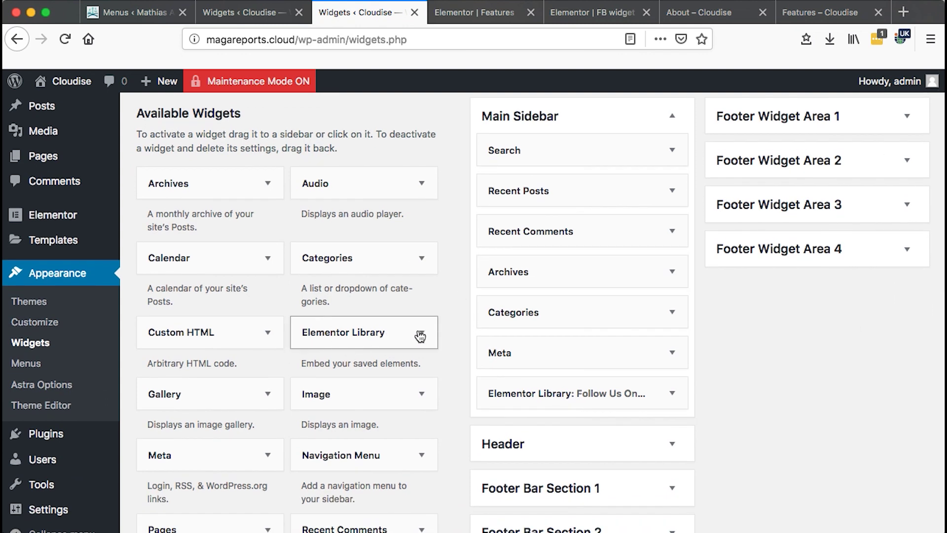
Step: Demo dragging Elementor Library to Main Sidebar; confirm Follow Us On Facebook uses FB widget (section)
click(368, 339)
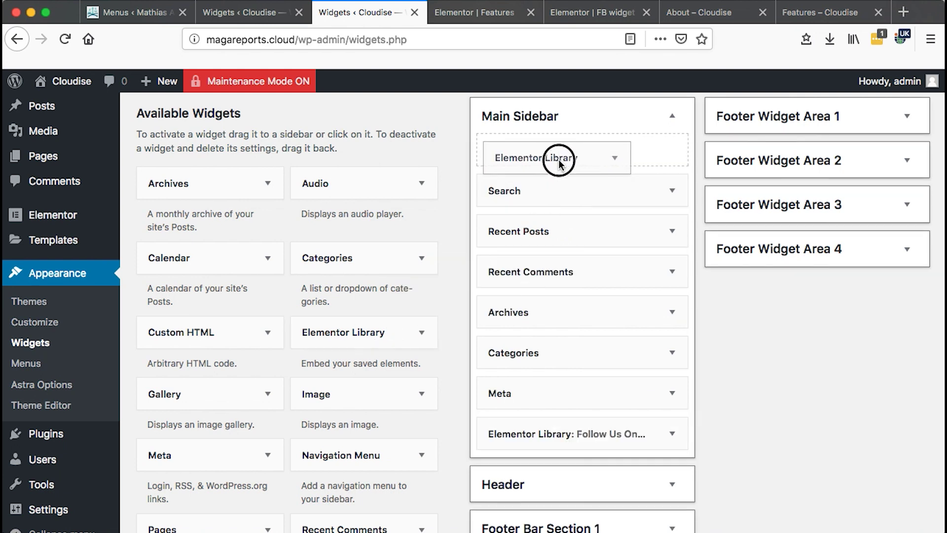
drag(368, 340, 379, 347)
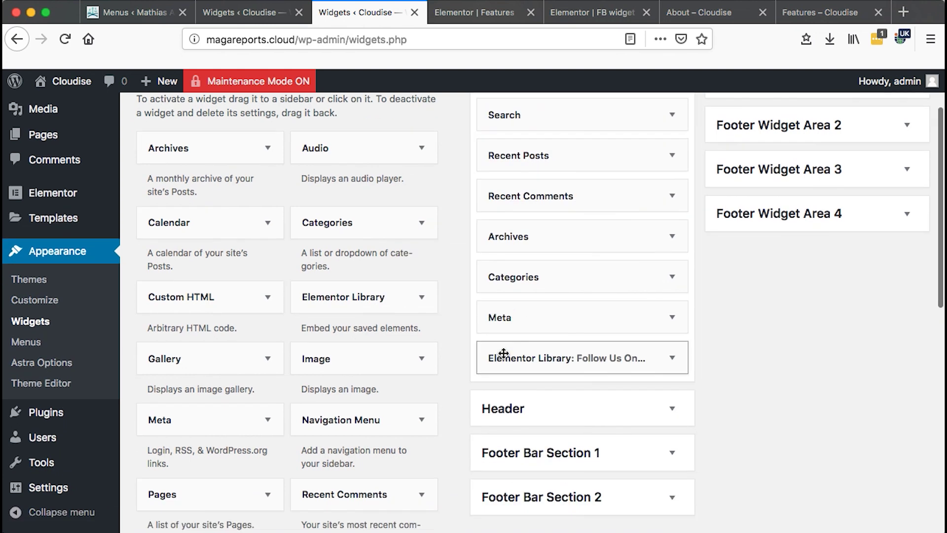
scroll(582, 321, down, 3)
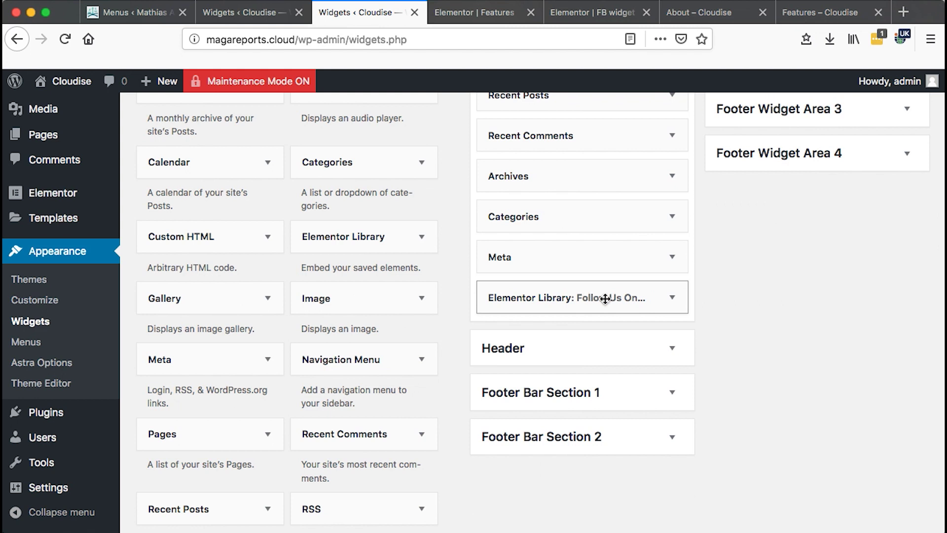
click(644, 295)
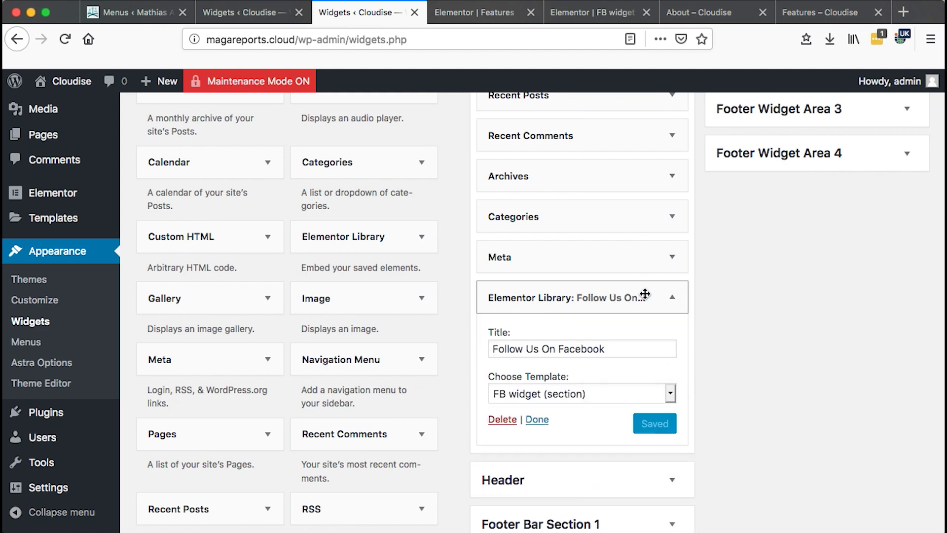
click(584, 390)
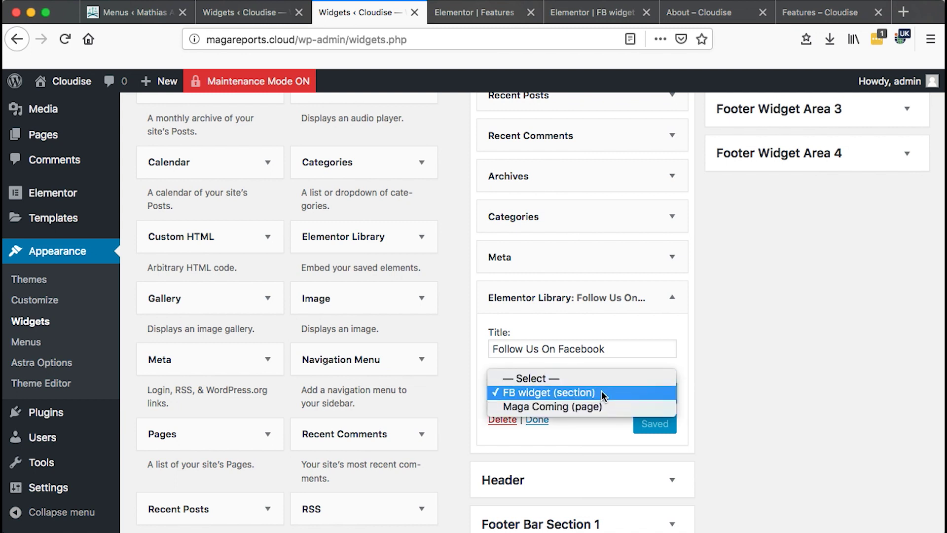
click(681, 365)
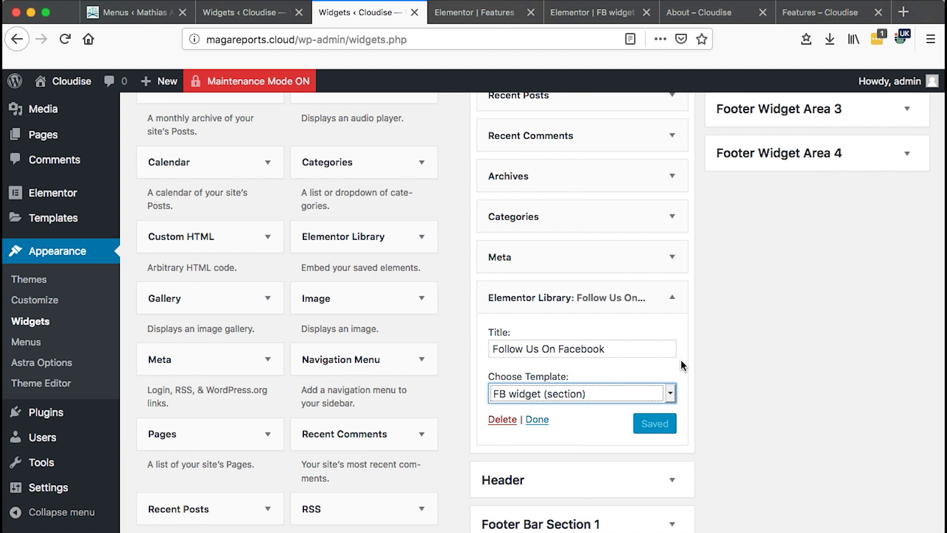
Step: Open Elementor's Saved Templates in a new browser tab
click(478, 15)
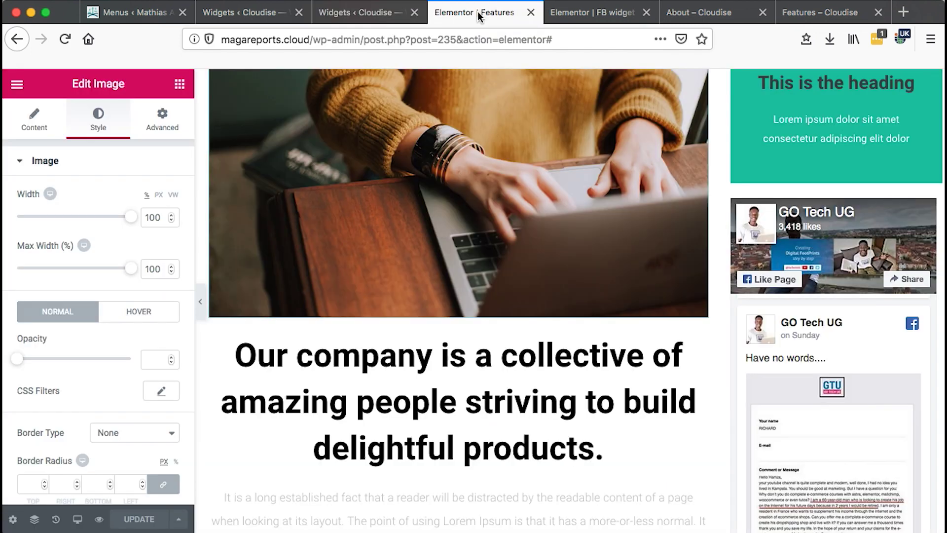
click(367, 12)
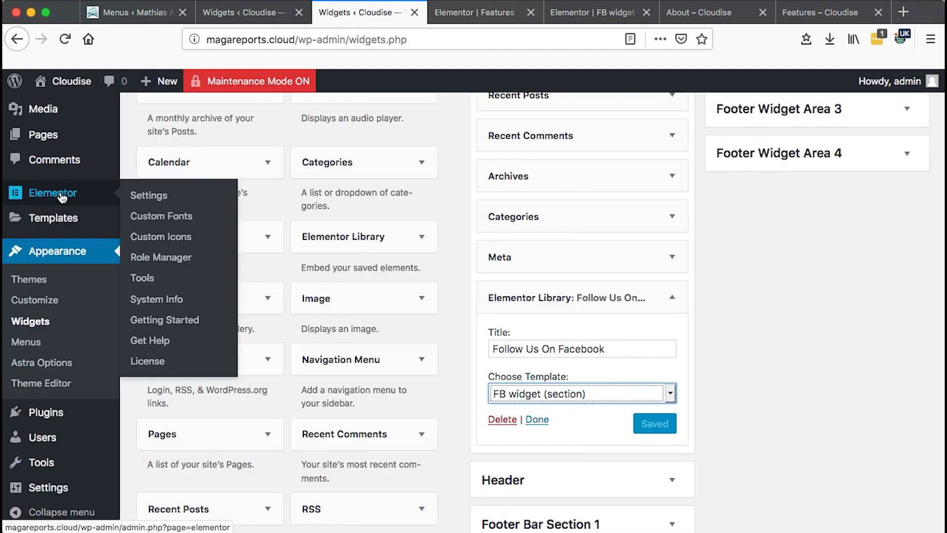
mouse_move(53, 218)
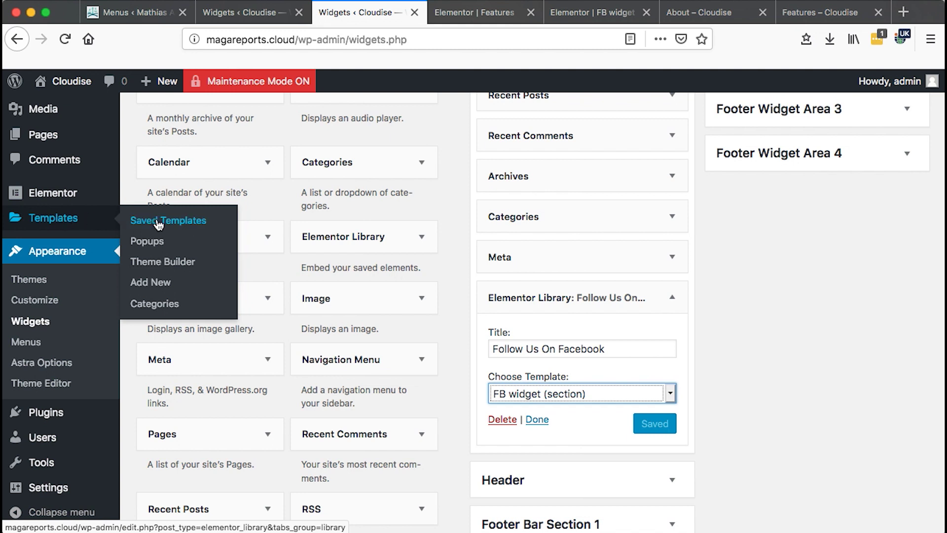
middle_click(151, 281)
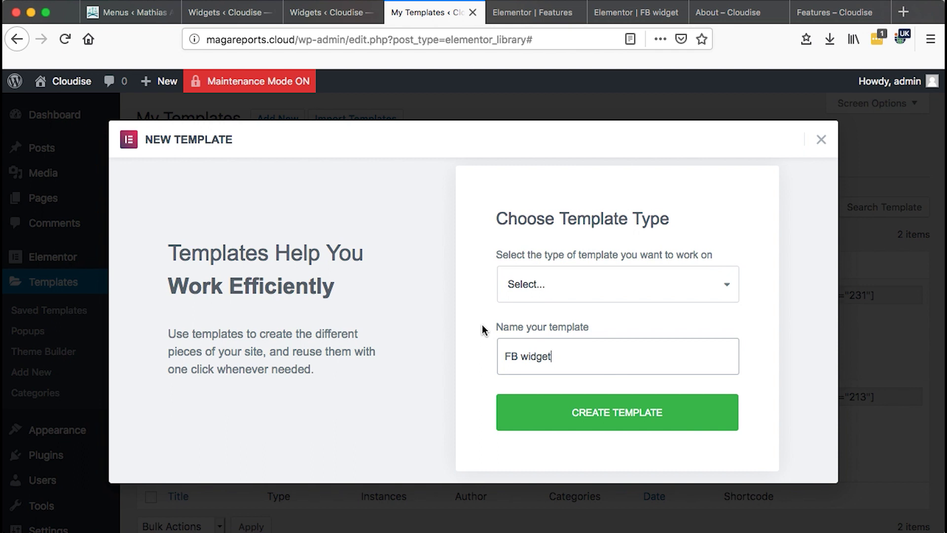
Step: Set the FB widget template type to Section and create it
click(564, 344)
click(544, 286)
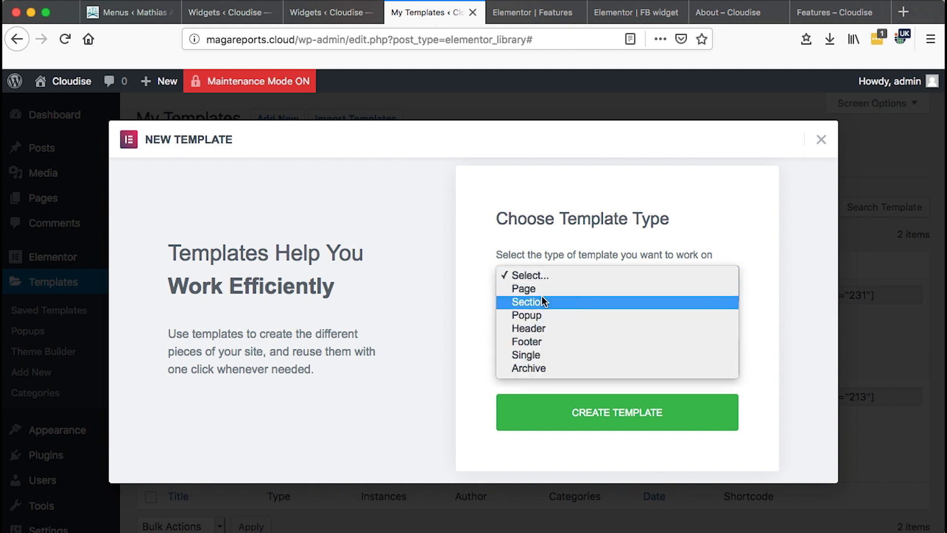
click(542, 300)
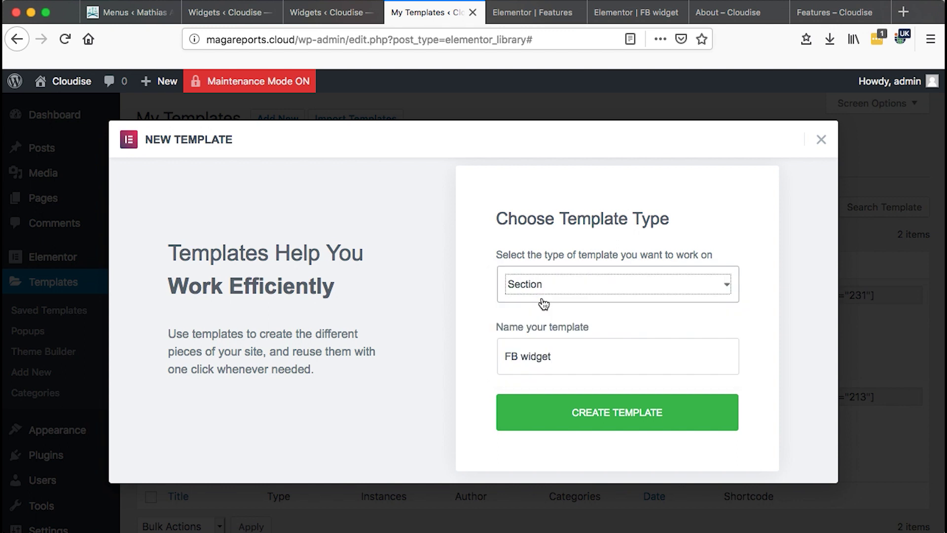
click(591, 411)
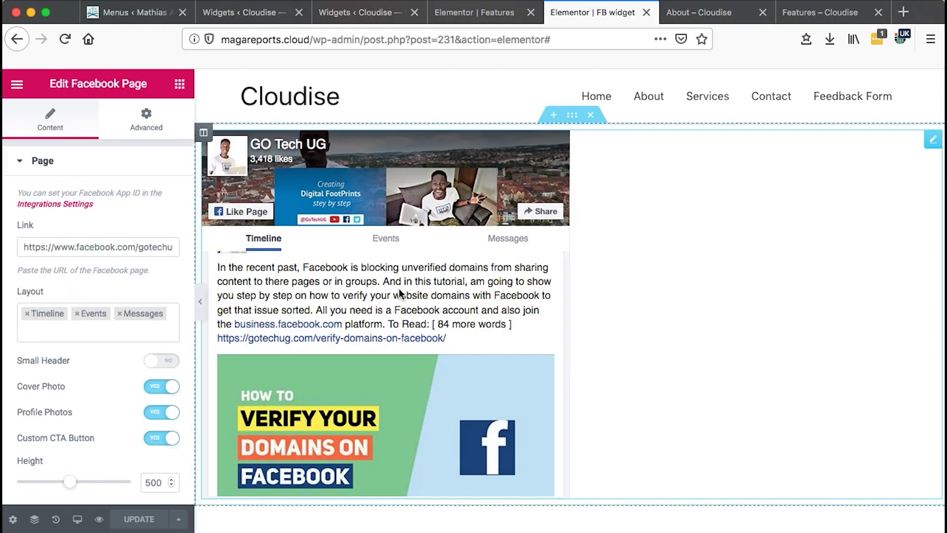
Step: Find the Facebook Page widget by searching 'fa' and place it in the template
click(180, 84)
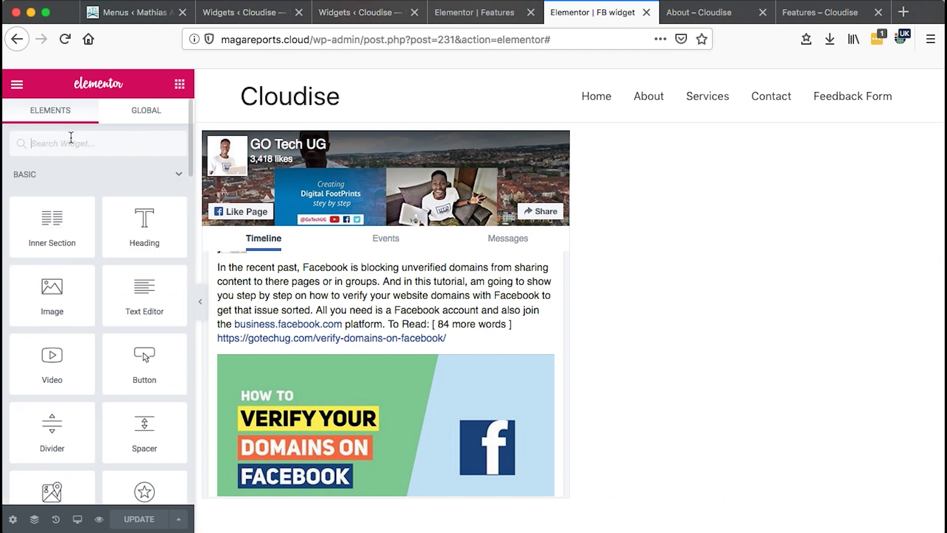
click(73, 138)
text(fa)
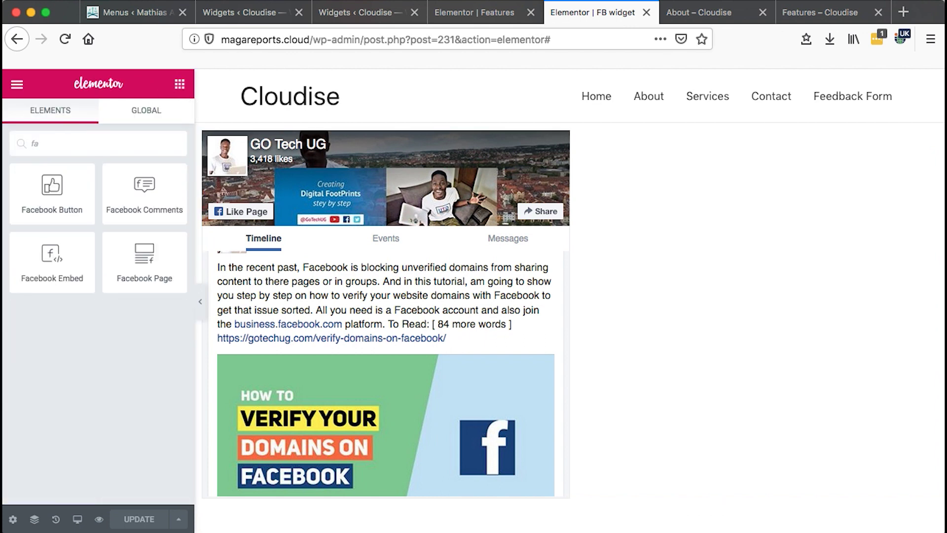
click(142, 256)
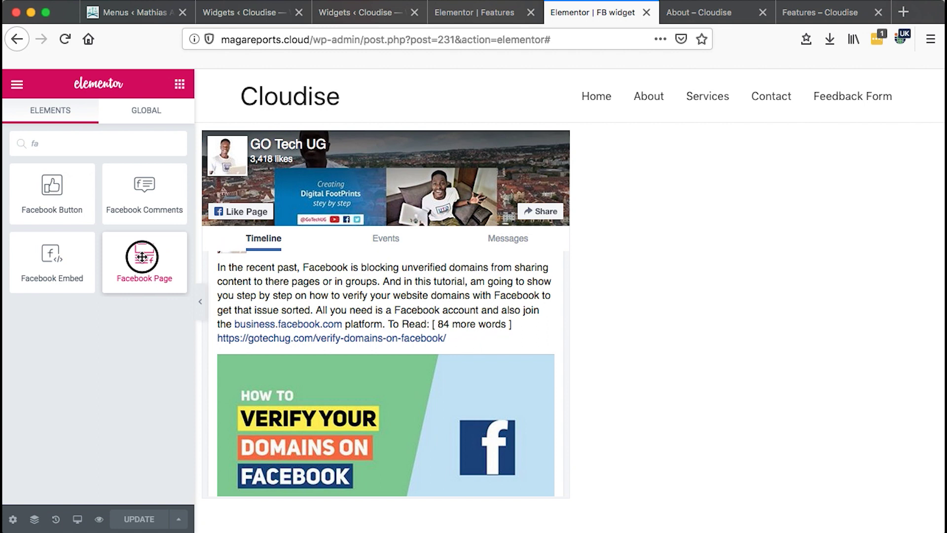
drag(142, 256, 371, 137)
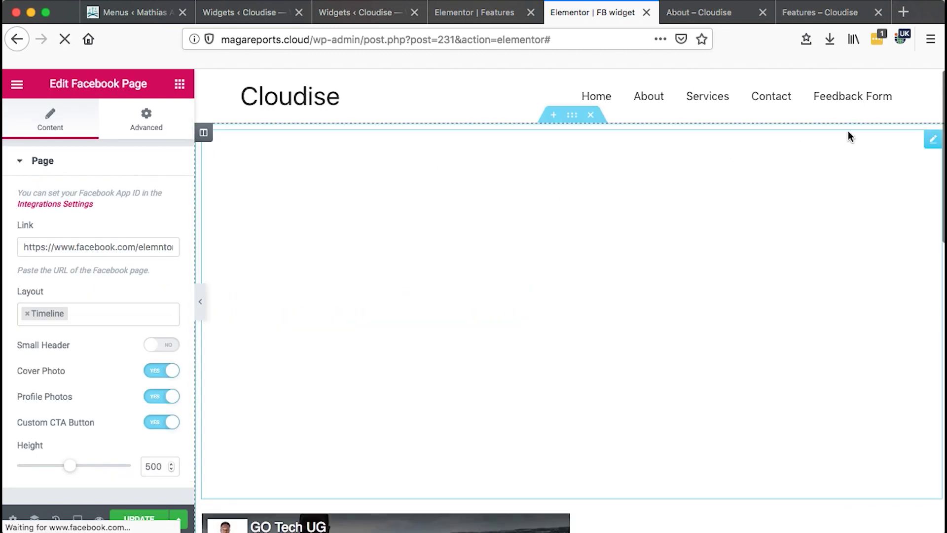
Step: Review the GO Tech UG page link and cover photo setting, then save the template
click(432, 220)
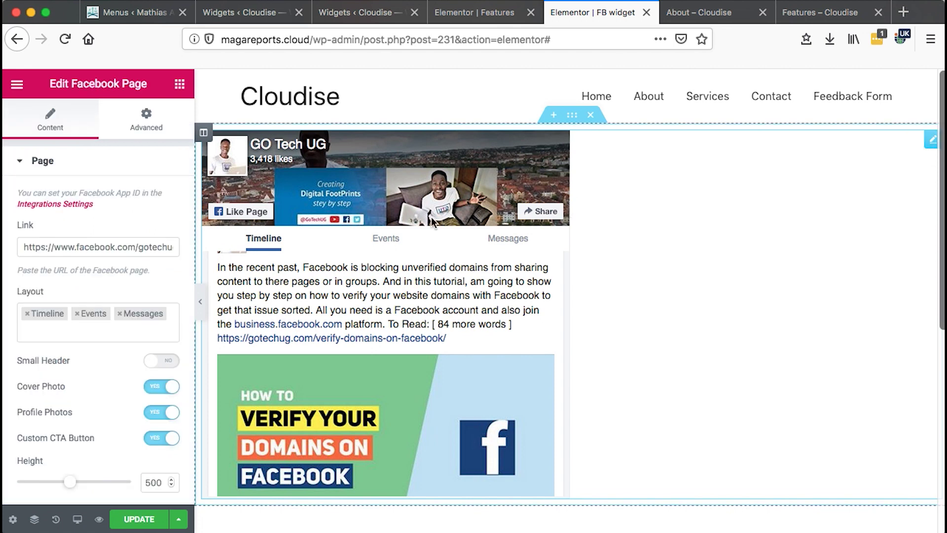
click(46, 249)
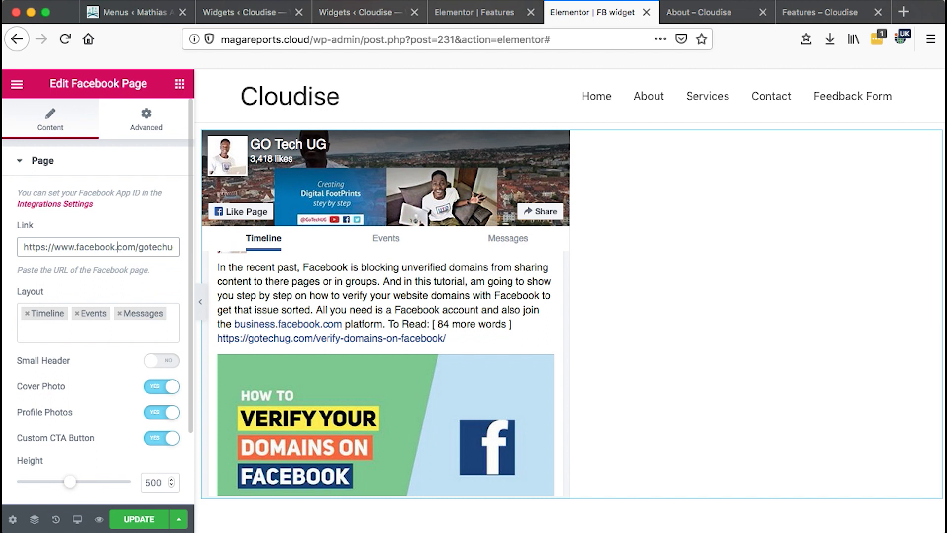
key(Right)
key(Right)
key(Right)
key(Right)
key(Right)
key(Right)
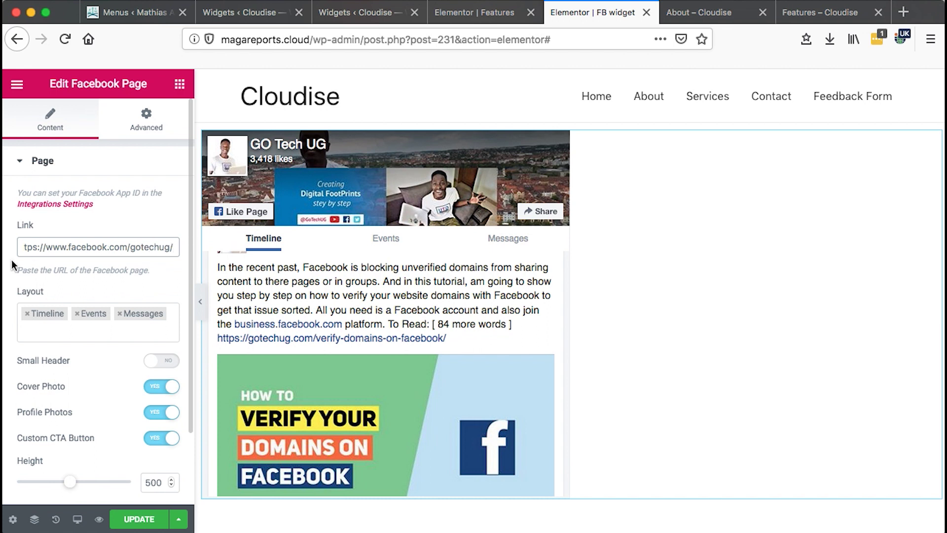
scroll(71, 310, down, 2)
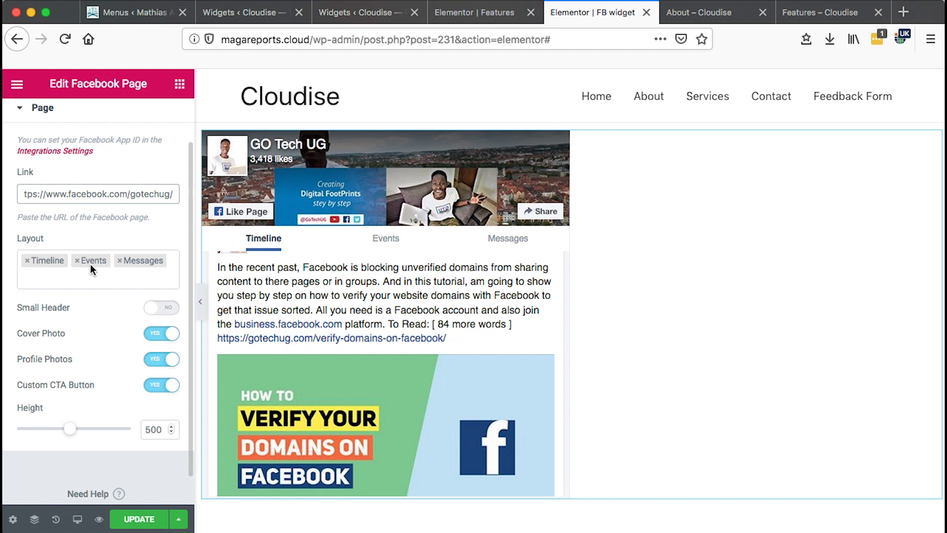
scroll(73, 340, down, 1)
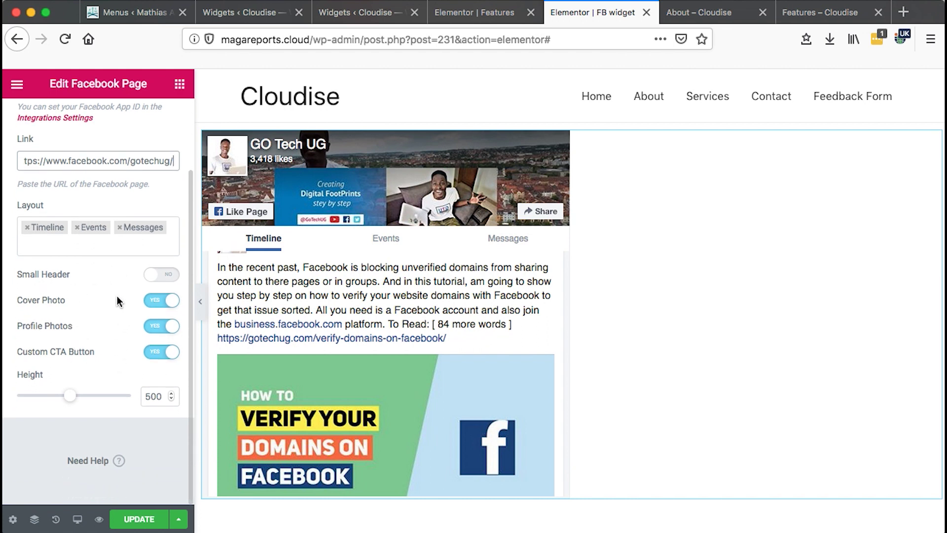
click(167, 301)
click(169, 302)
scroll(247, 318, down, 5)
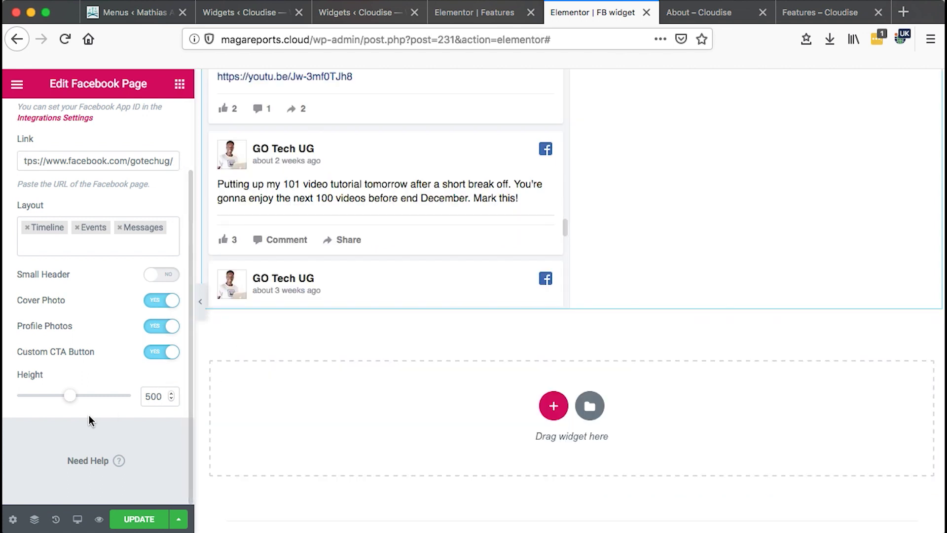
scroll(224, 371, up, 5)
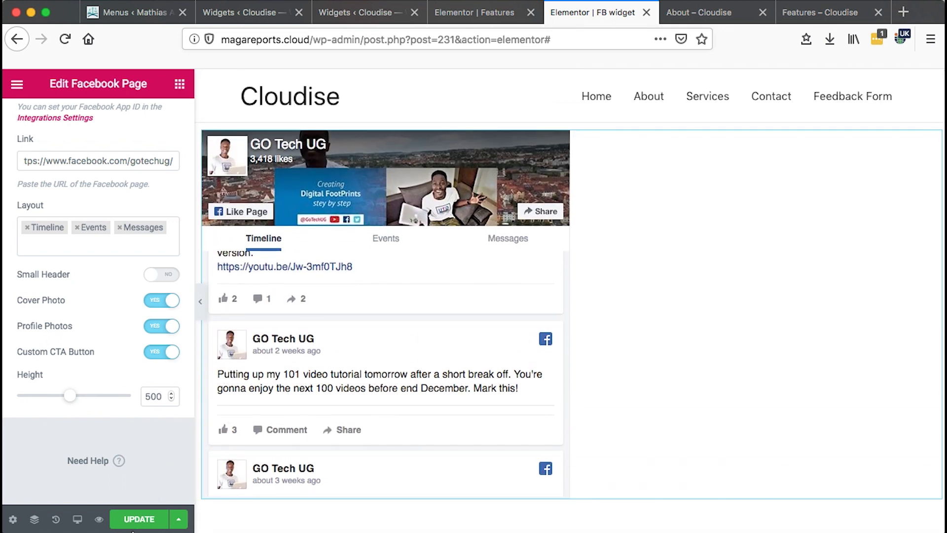
click(140, 519)
scroll(697, 375, down, 3)
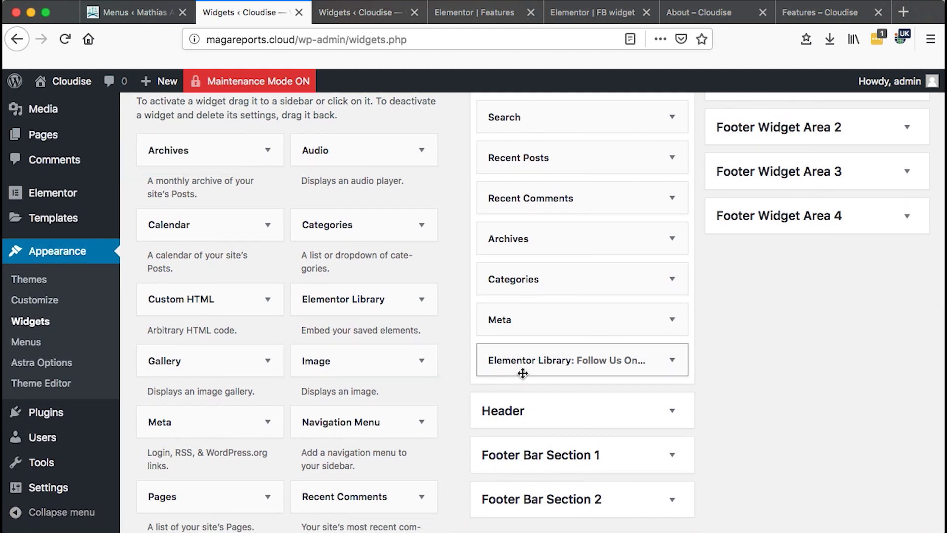
Step: Set the sidebar Elementor Library widget's template to FB widget (section)
click(543, 360)
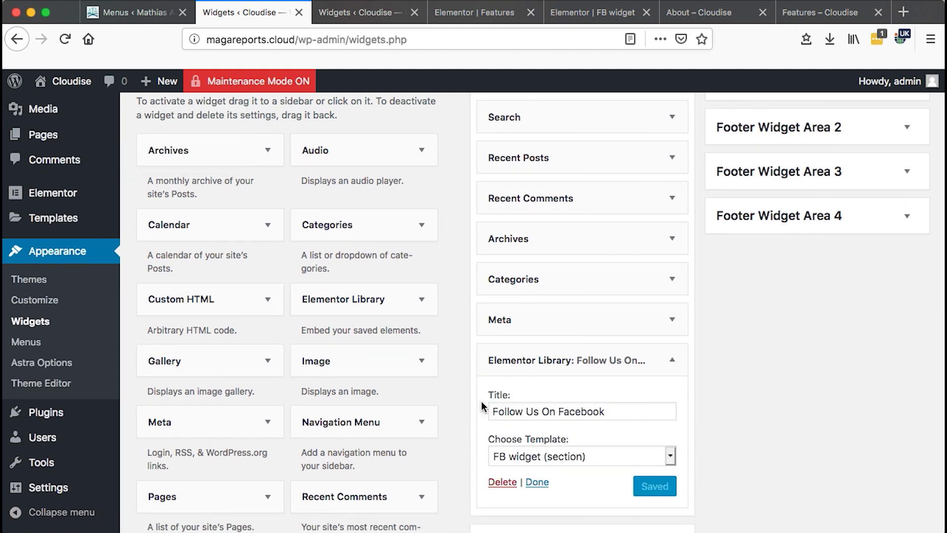
click(574, 456)
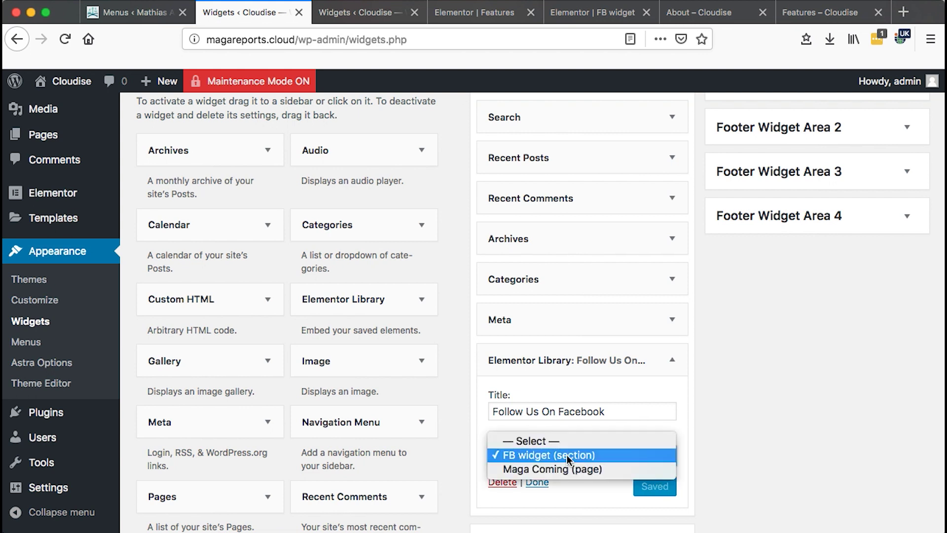
click(570, 454)
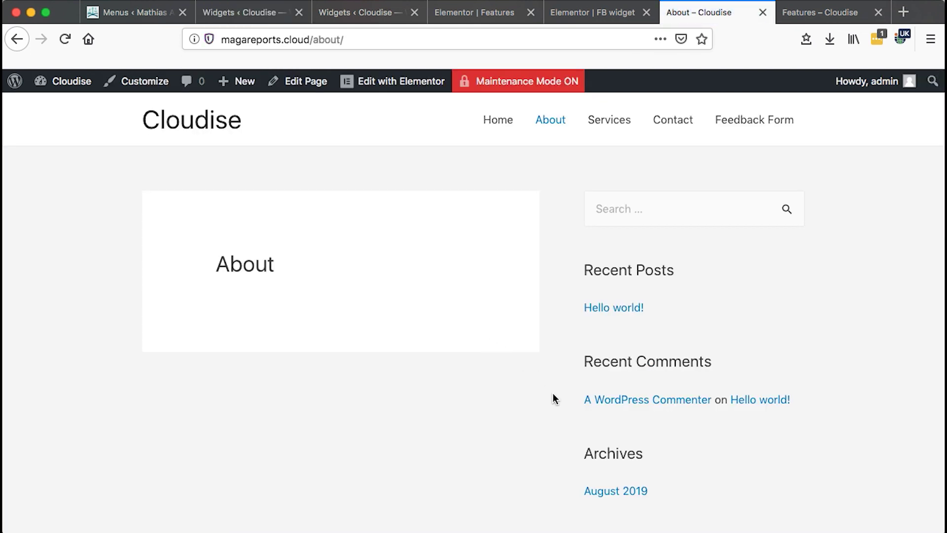
Step: Scroll the About page down to the Follow Us On Facebook timeline in the sidebar
scroll(553, 394, down, 1)
scroll(553, 393, down, 4)
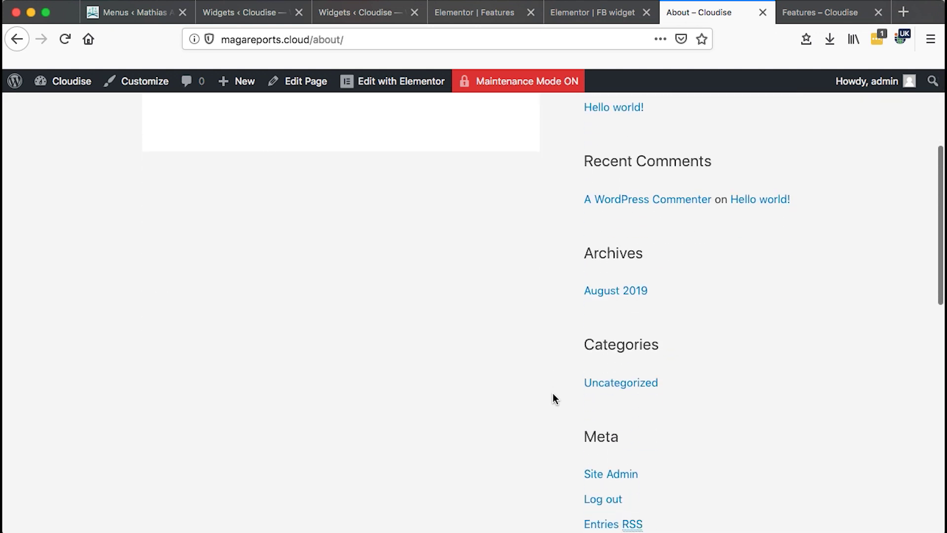
scroll(553, 394, up, 4)
scroll(554, 394, down, 5)
scroll(553, 393, down, 5)
scroll(553, 393, down, 5)
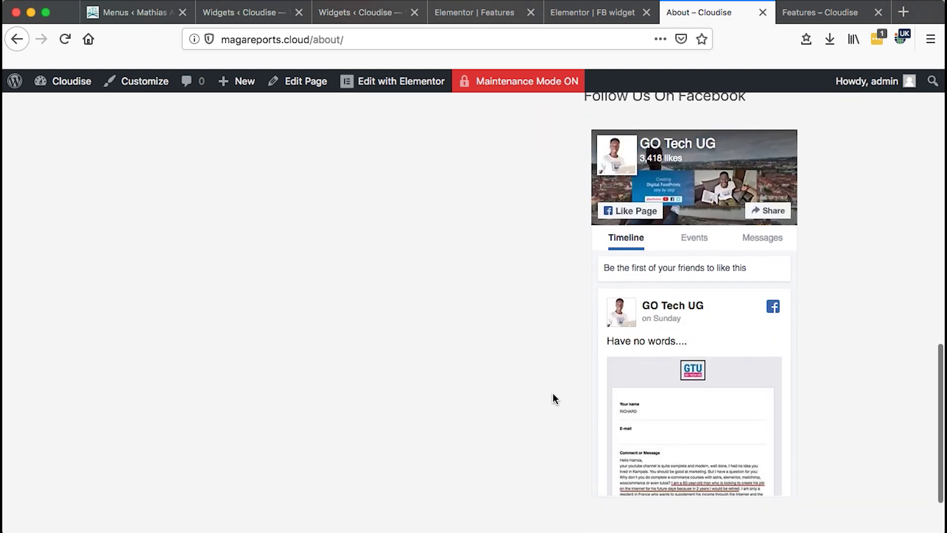
scroll(675, 401, down, 5)
scroll(675, 403, down, 3)
scroll(675, 403, down, 5)
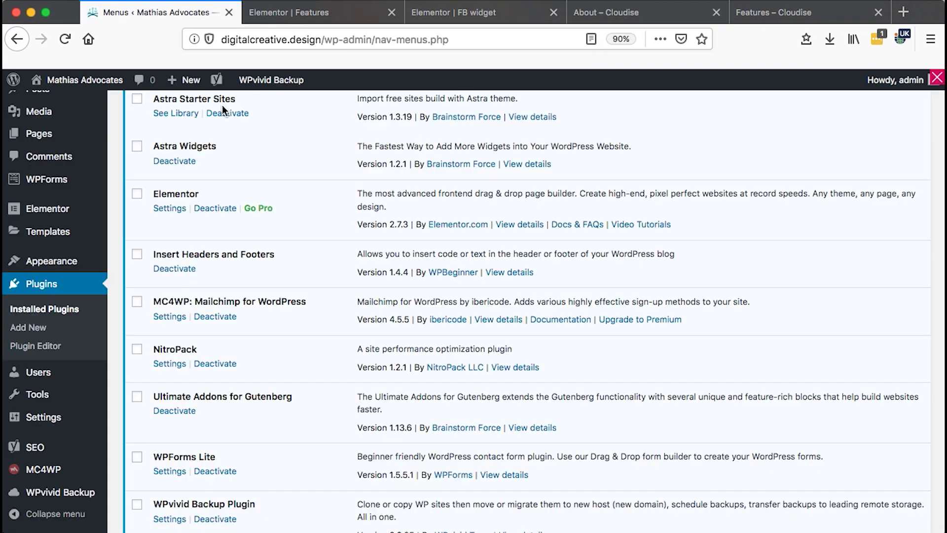
mouse_move(39, 133)
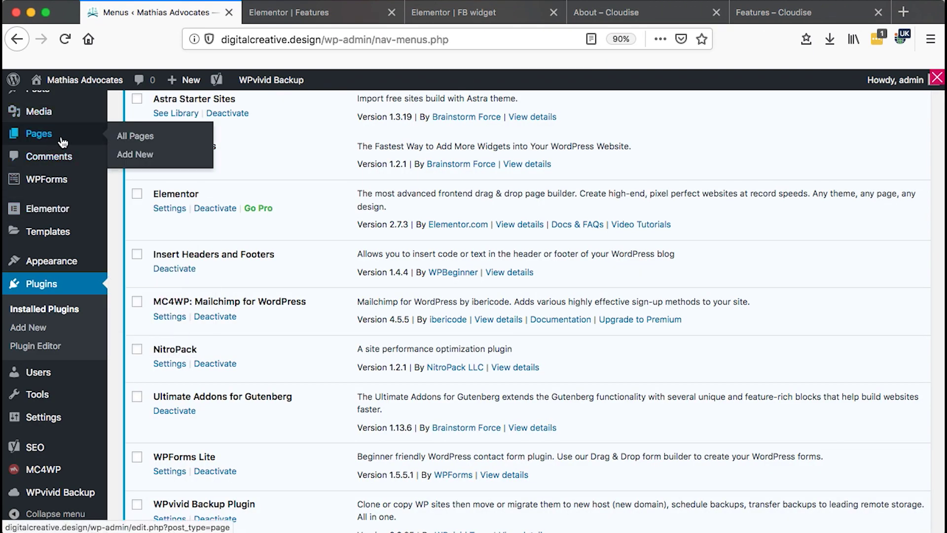
Step: Open Pages > All Pages in a new background tab
middle_click(141, 146)
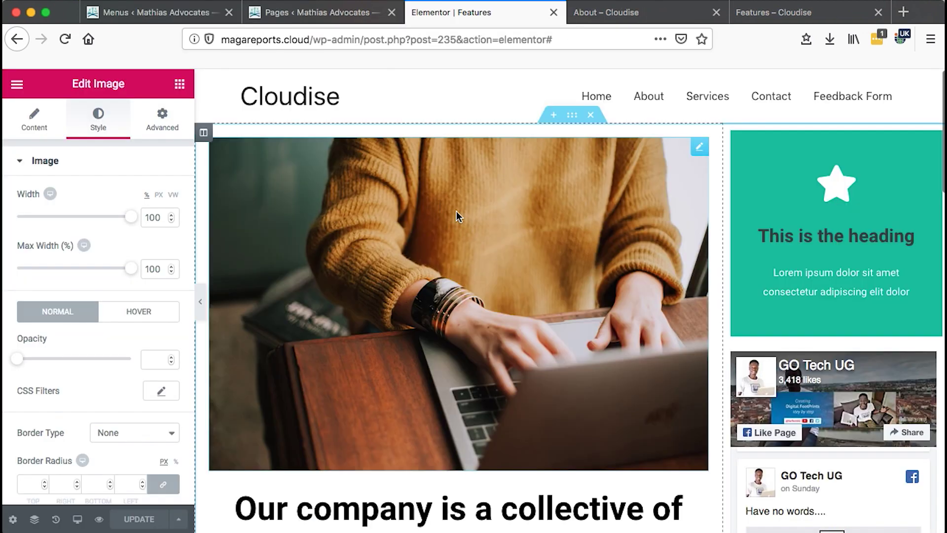
scroll(457, 211, down, 1)
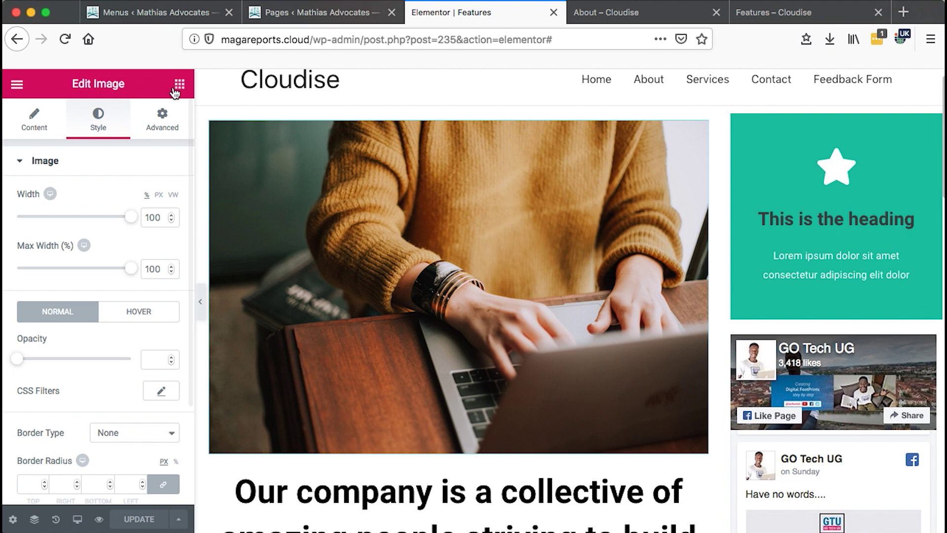
Step: Place a lorem ipsum Text Editor block at the top of the right sidebar column
click(179, 84)
scroll(31, 319, down, 3)
scroll(31, 320, up, 3)
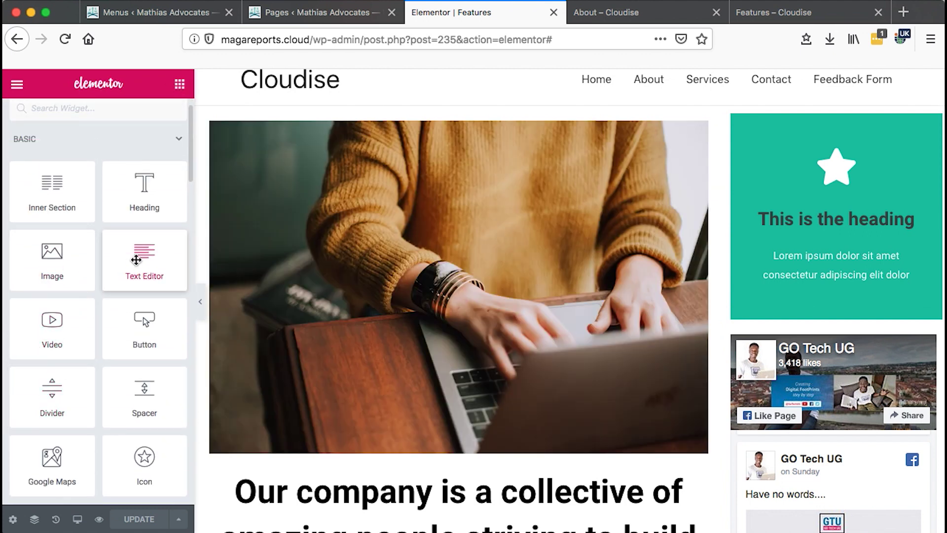
drag(125, 266, 652, 237)
drag(833, 161, 828, 134)
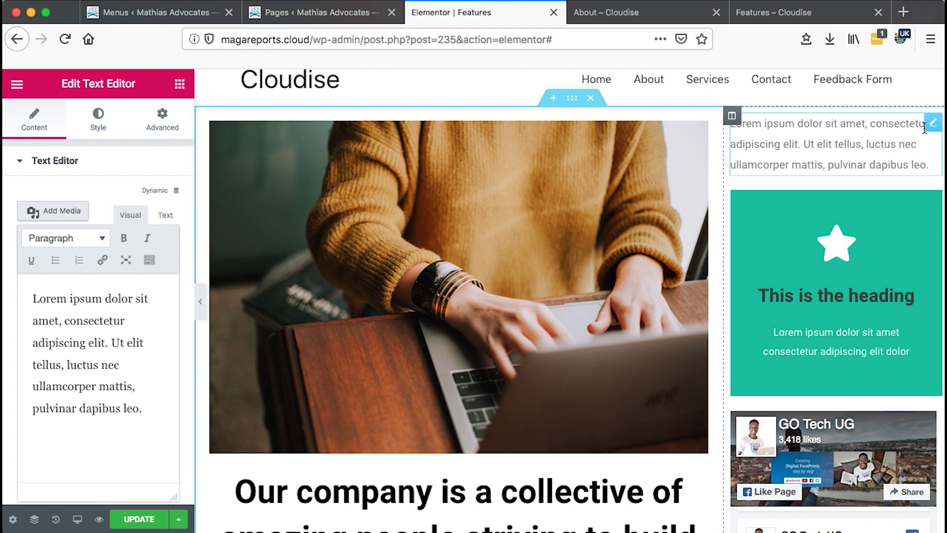
scroll(855, 201, down, 5)
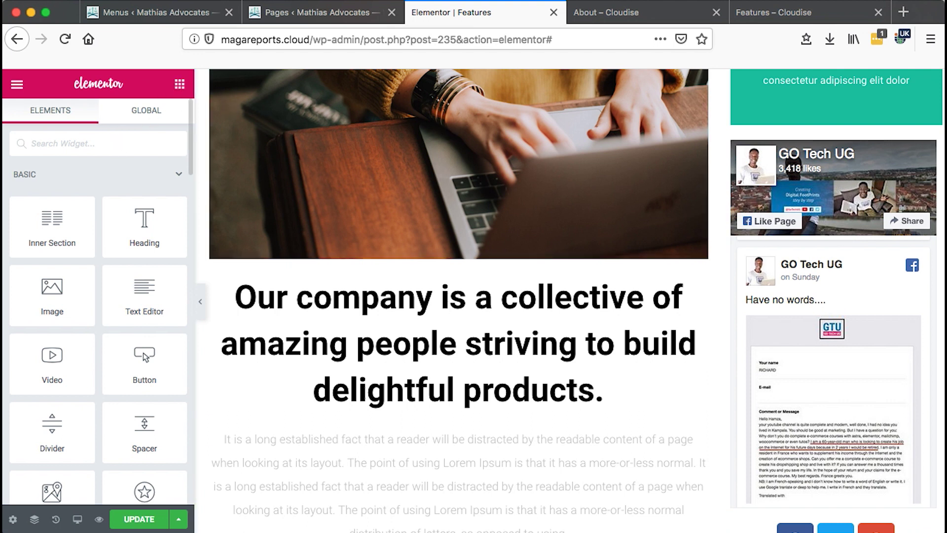
Step: Add a second Facebook Page widget to the right column via a 'fac' search, then delete it
text(fac)
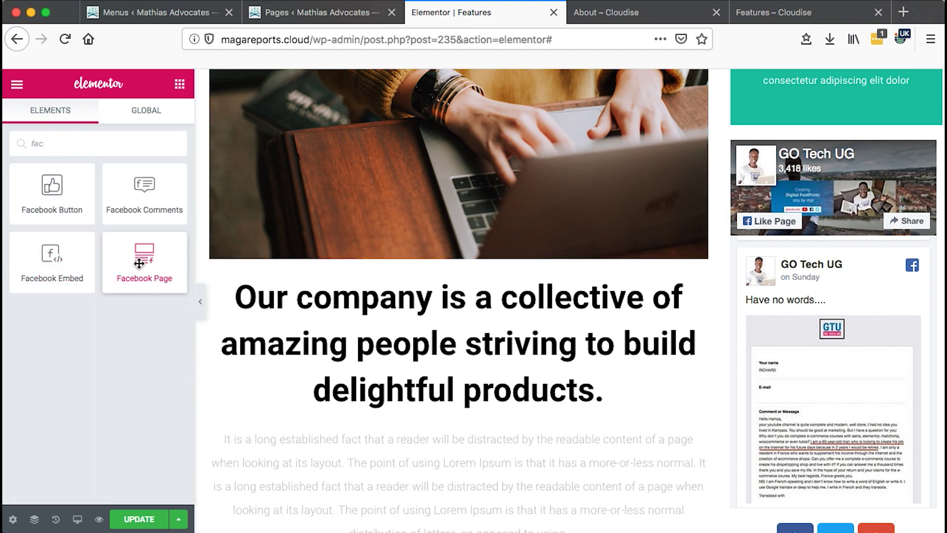
drag(139, 264, 840, 141)
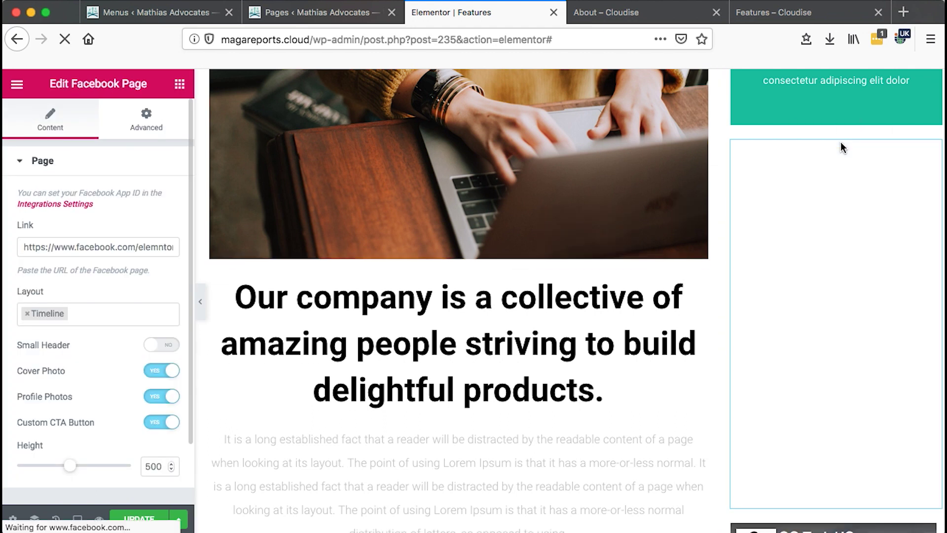
right_click(931, 156)
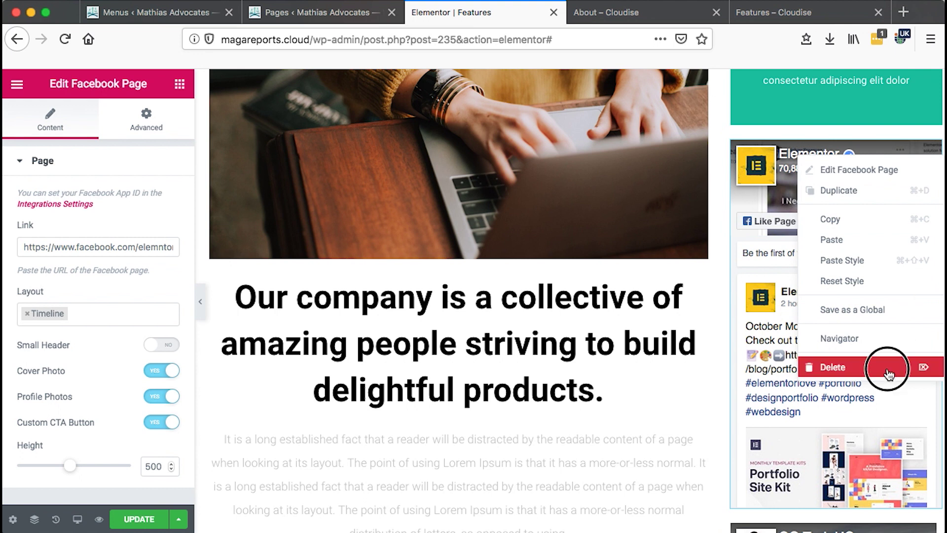
click(874, 376)
Step: Review the existing GO Tech UG feed's page link and layout options, still Timeline only
scroll(841, 385, down, 2)
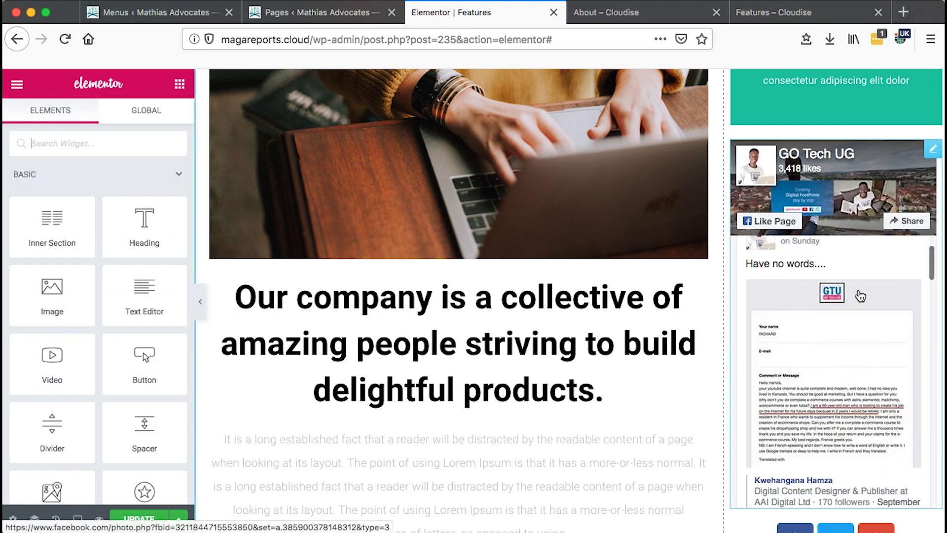
scroll(860, 295, down, 2)
scroll(860, 295, down, 1)
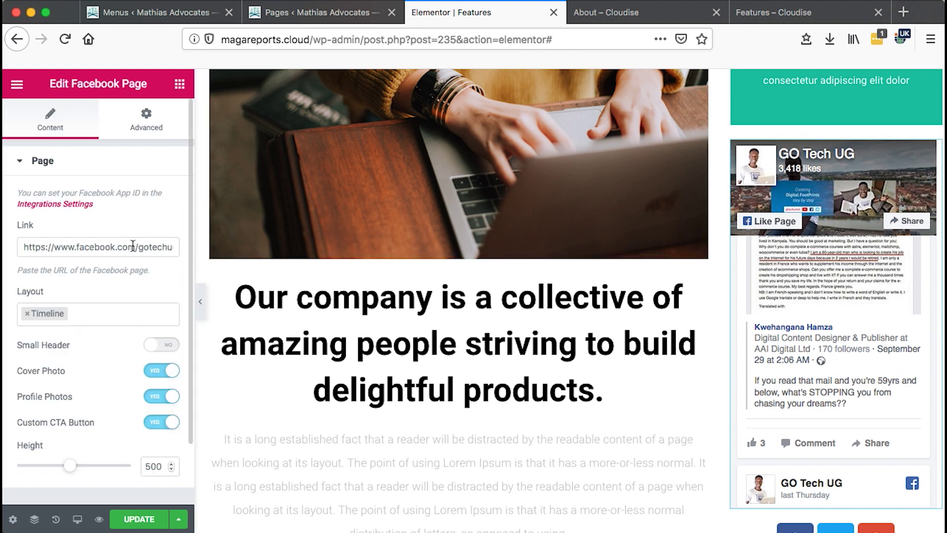
drag(140, 251, 182, 246)
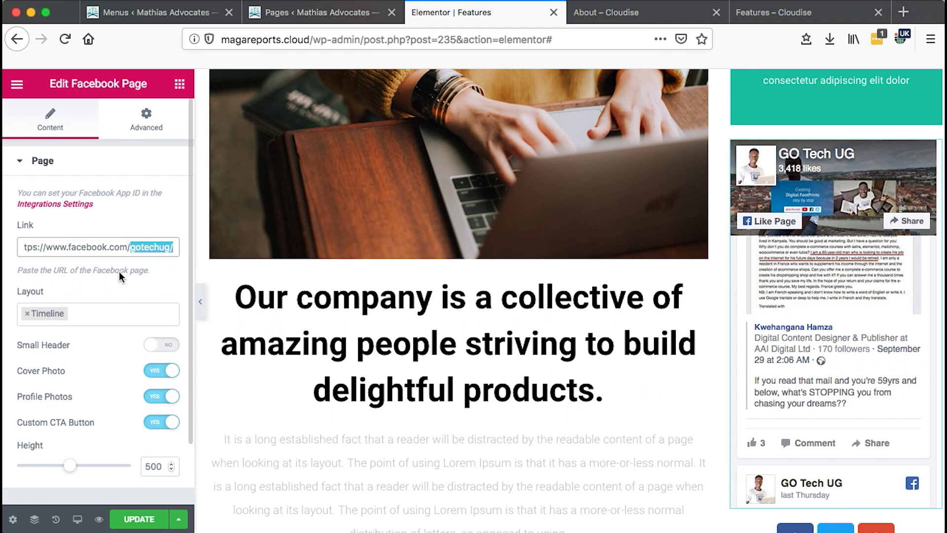
scroll(120, 338, down, 2)
click(97, 251)
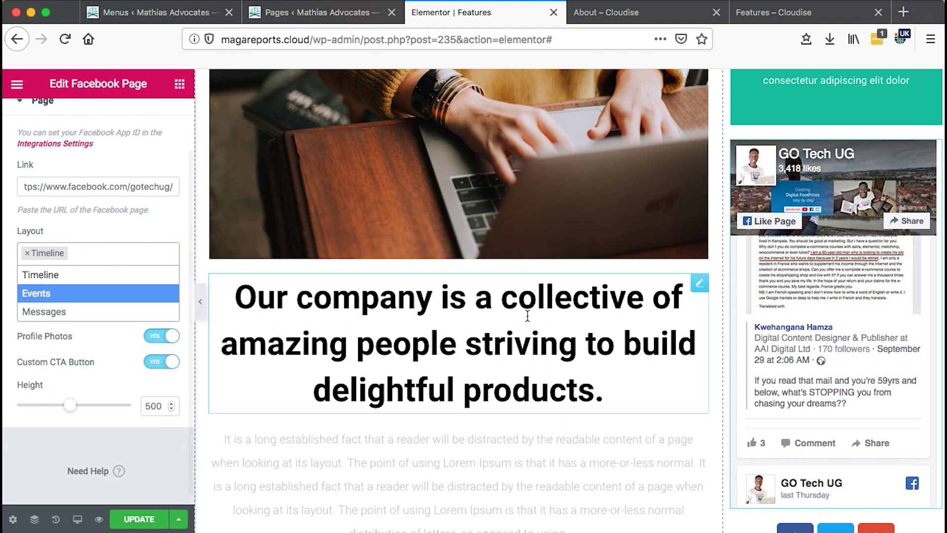
scroll(833, 358, down, 3)
scroll(833, 358, down, 3)
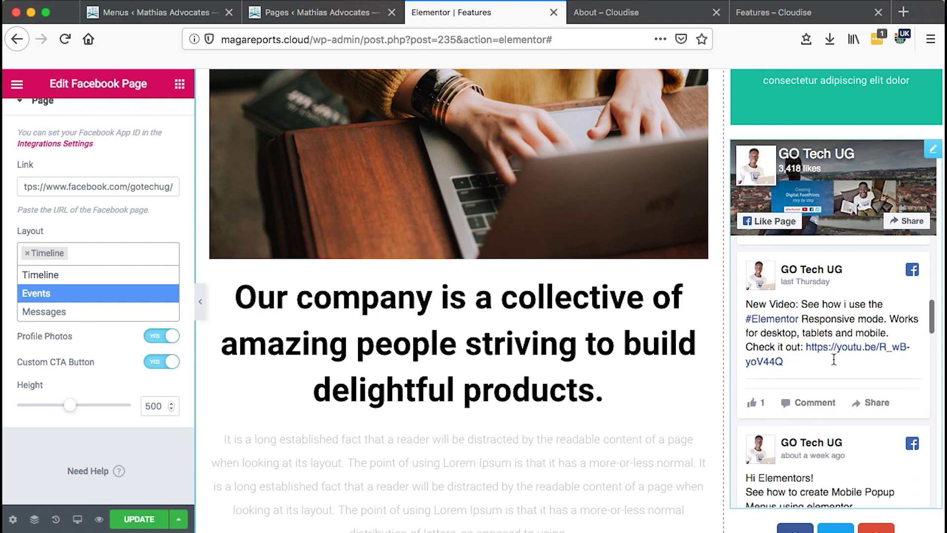
scroll(833, 359, down, 3)
scroll(833, 358, down, 2)
scroll(833, 358, down, 2)
scroll(833, 358, down, 1)
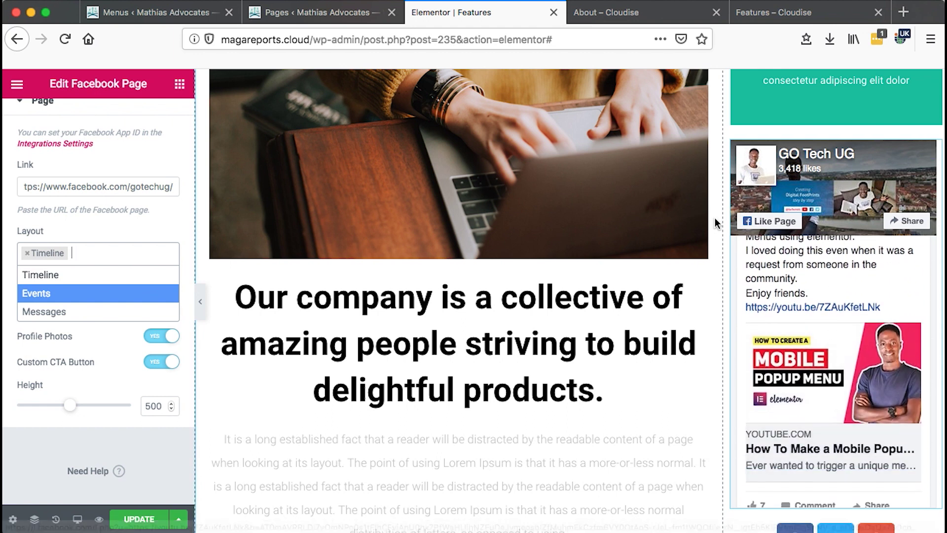
Step: Reload the live Features – Cloudise page and scroll to its sidebar GO Tech UG feed
click(768, 15)
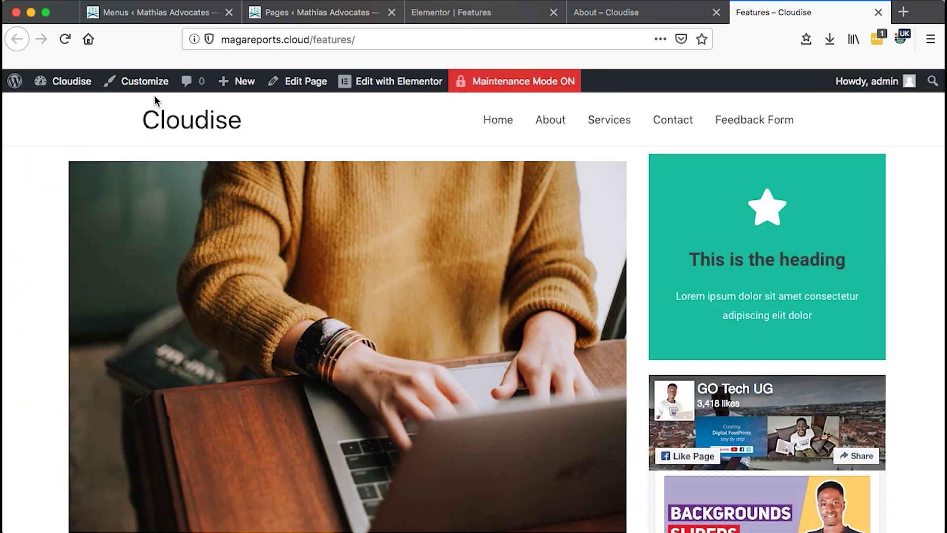
click(65, 39)
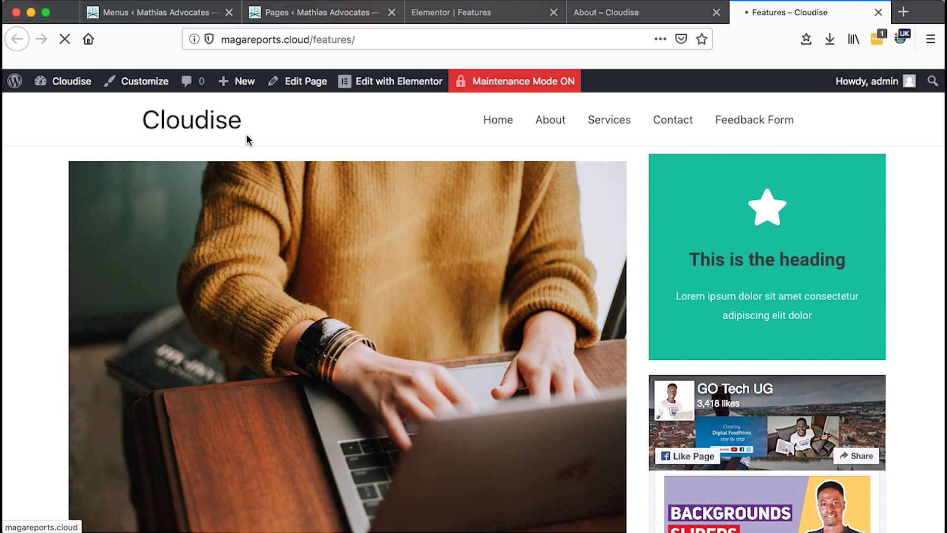
scroll(614, 340, down, 3)
scroll(757, 324, down, 4)
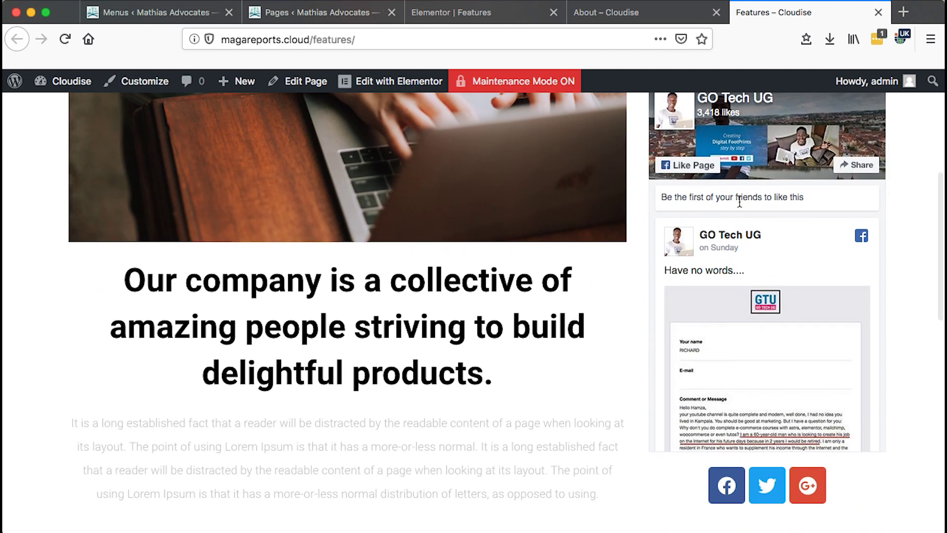
scroll(739, 203, up, 6)
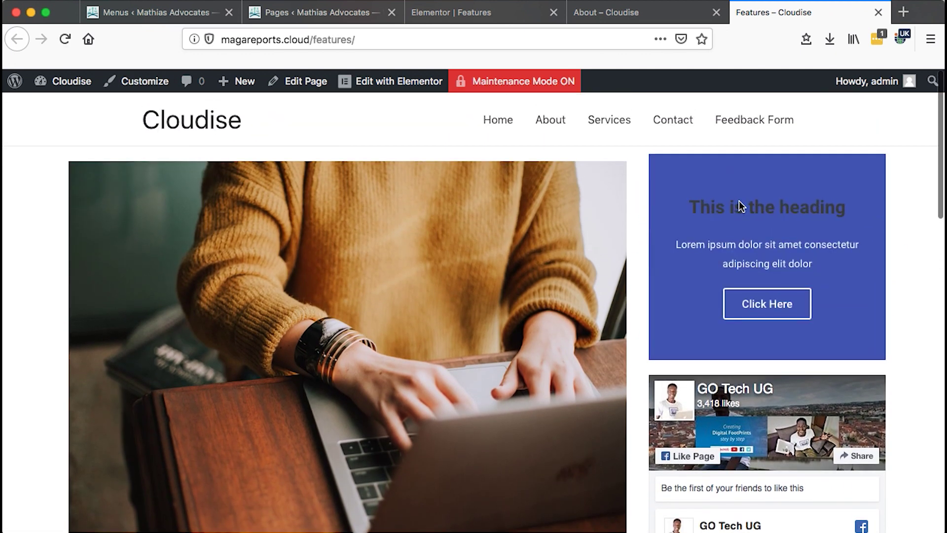
scroll(580, 318, down, 2)
scroll(580, 319, down, 3)
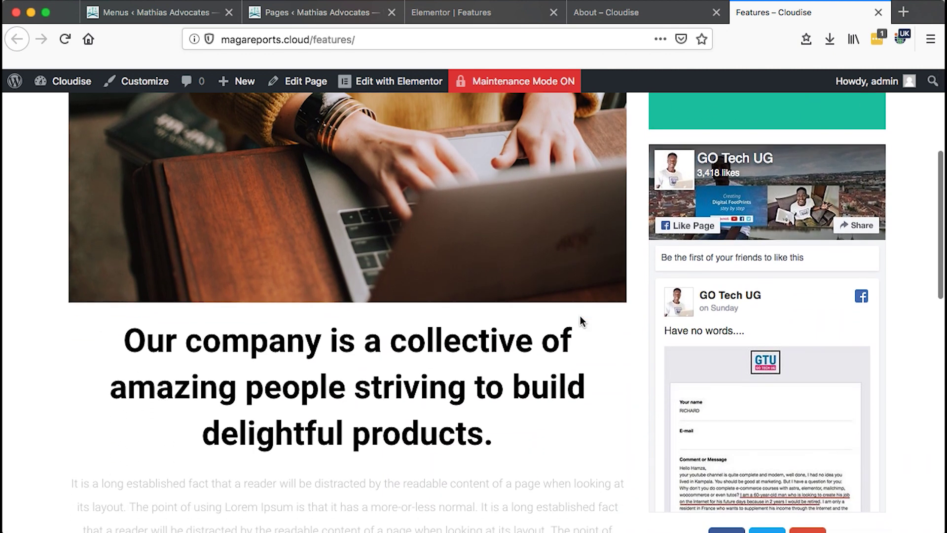
scroll(580, 320, down, 5)
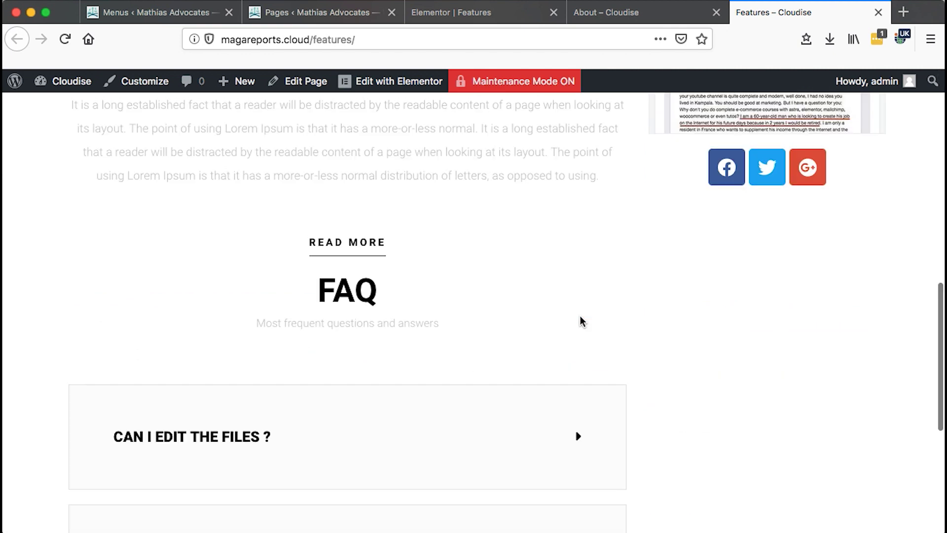
scroll(580, 321, up, 5)
scroll(580, 321, down, 10)
scroll(580, 321, up, 15)
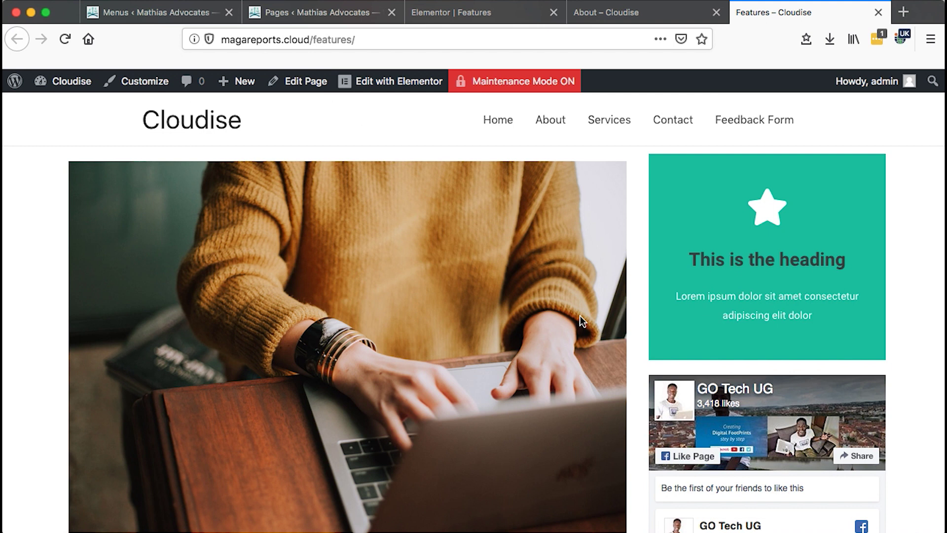
Step: Finish reviewing the Features feed, then view the About page's Timeline, Events and Messages feed
scroll(581, 320, down, 7)
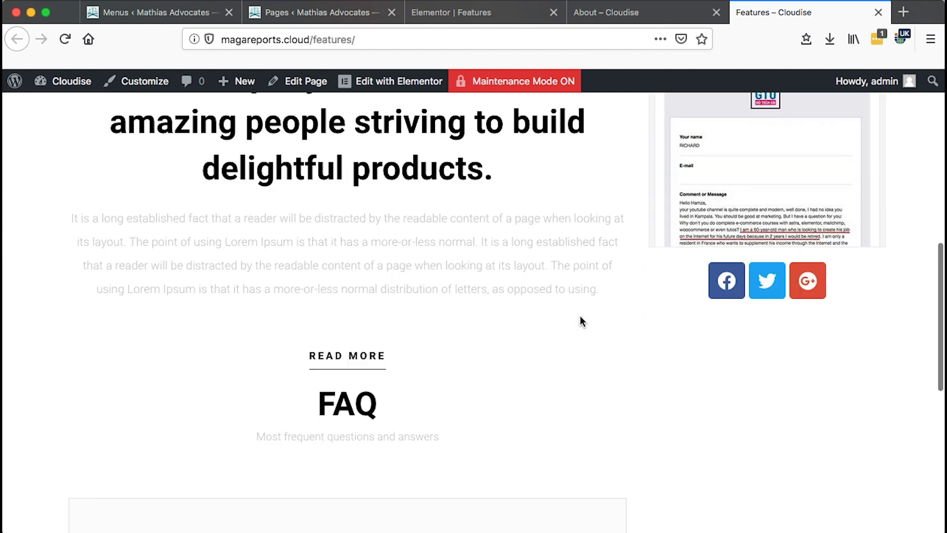
scroll(581, 320, up, 4)
scroll(581, 316, up, 4)
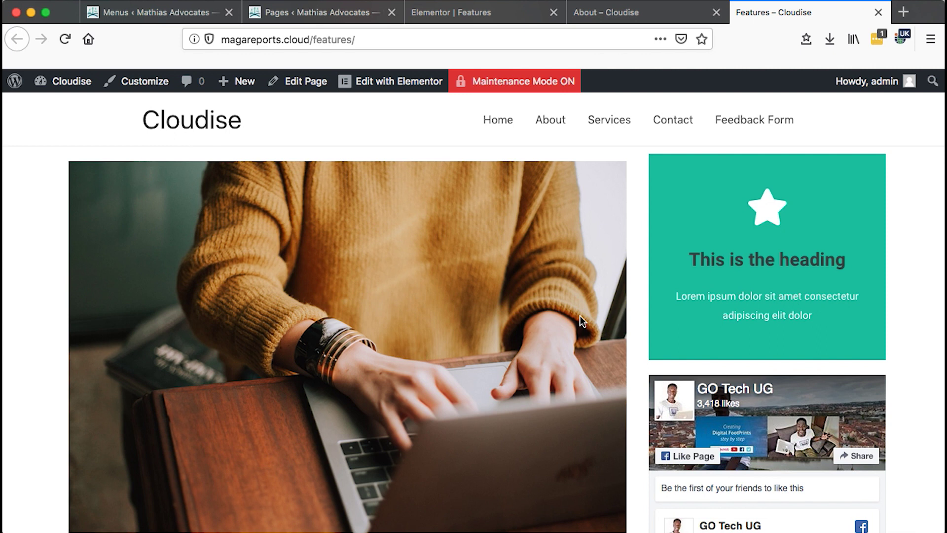
scroll(580, 316, down, 5)
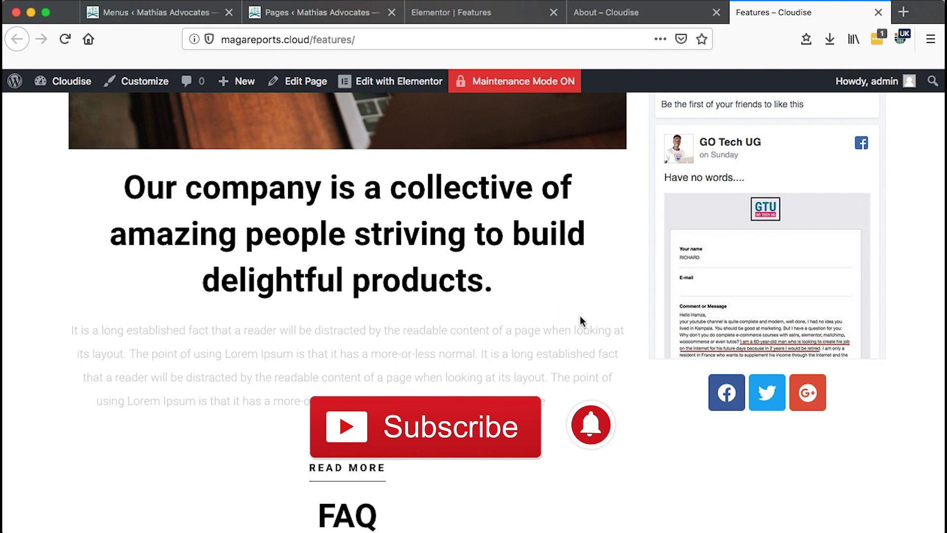
scroll(580, 315, up, 5)
click(603, 18)
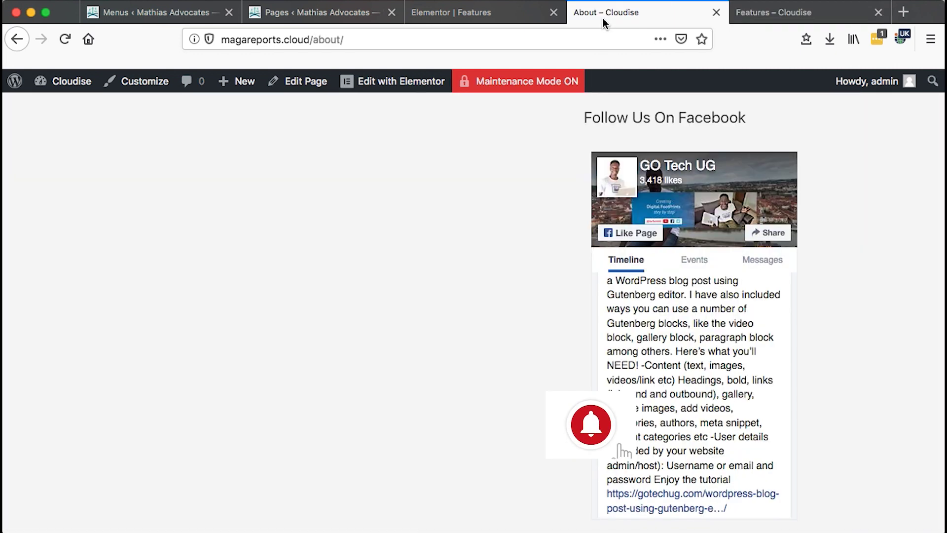